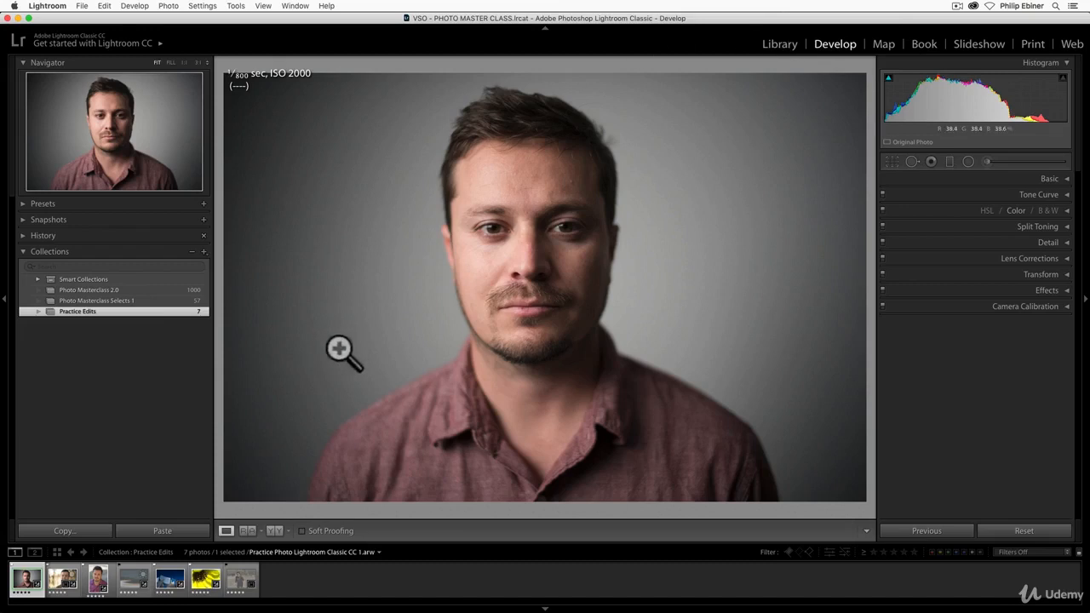
Try adding individual non-adjacent photos to the filmstrip selection, and clear the selection.
super+click(55, 575)
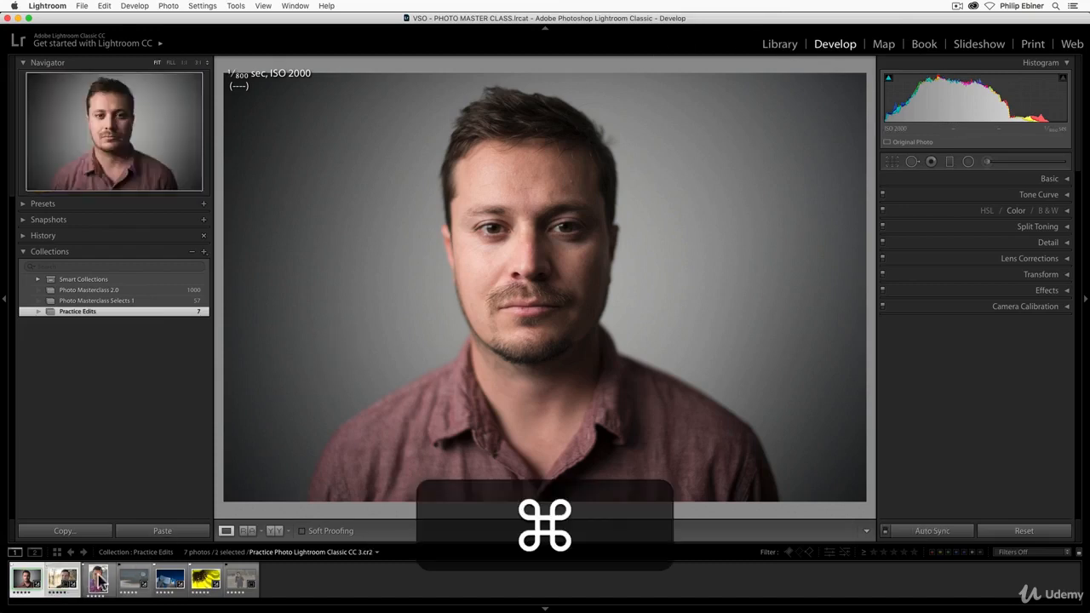
super+click(134, 579)
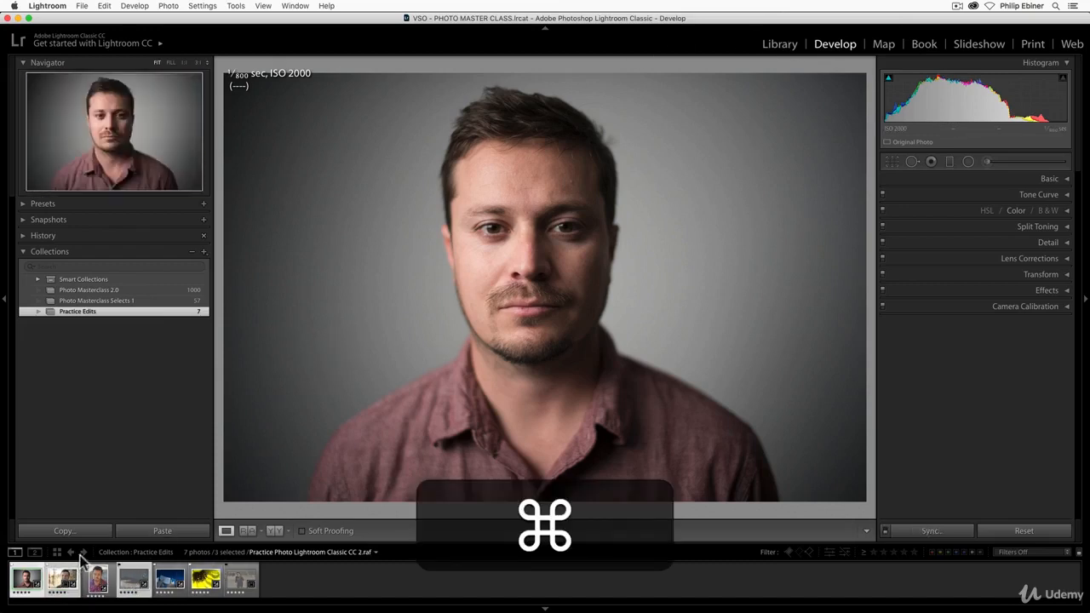
click(26, 578)
super+click(25, 579)
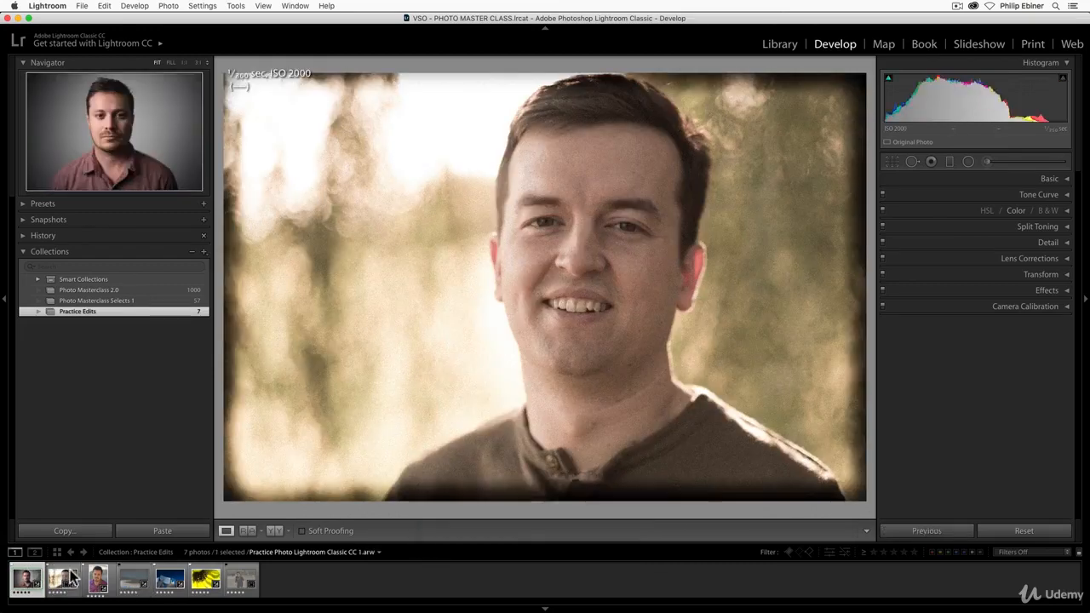
click(98, 579)
super+click(198, 579)
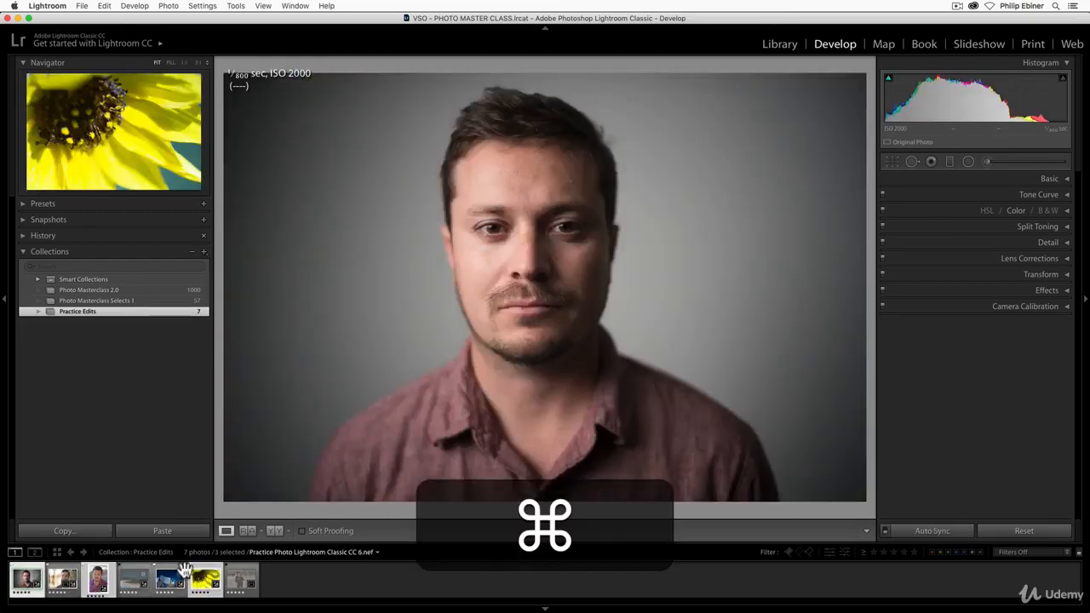
click(331, 584)
Try selecting the whole range of filmstrip photos from the first to the last, and deselect them all.
click(30, 579)
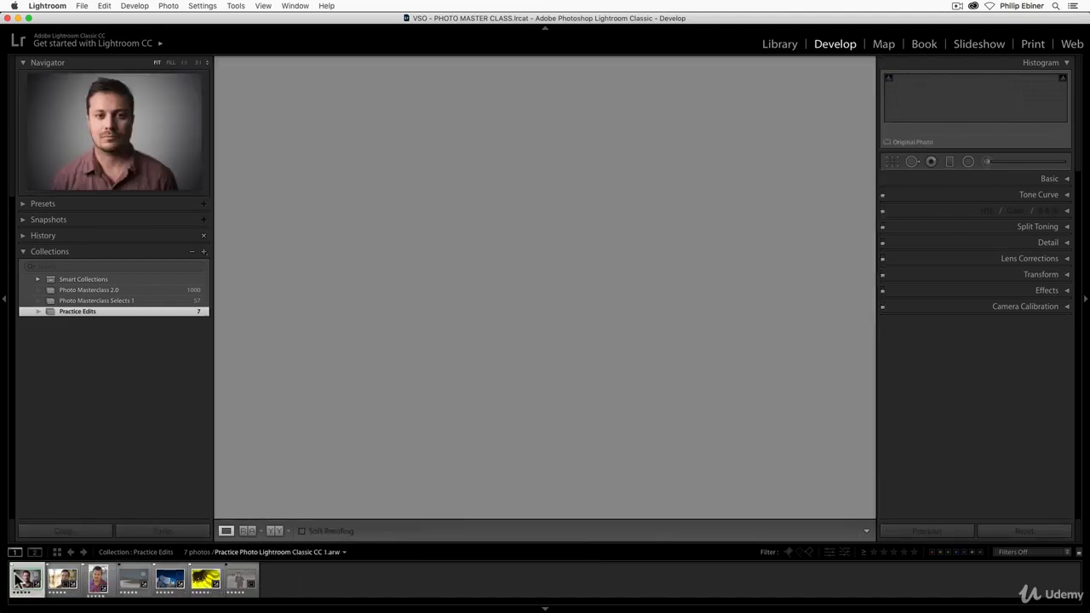
shift+click(238, 581)
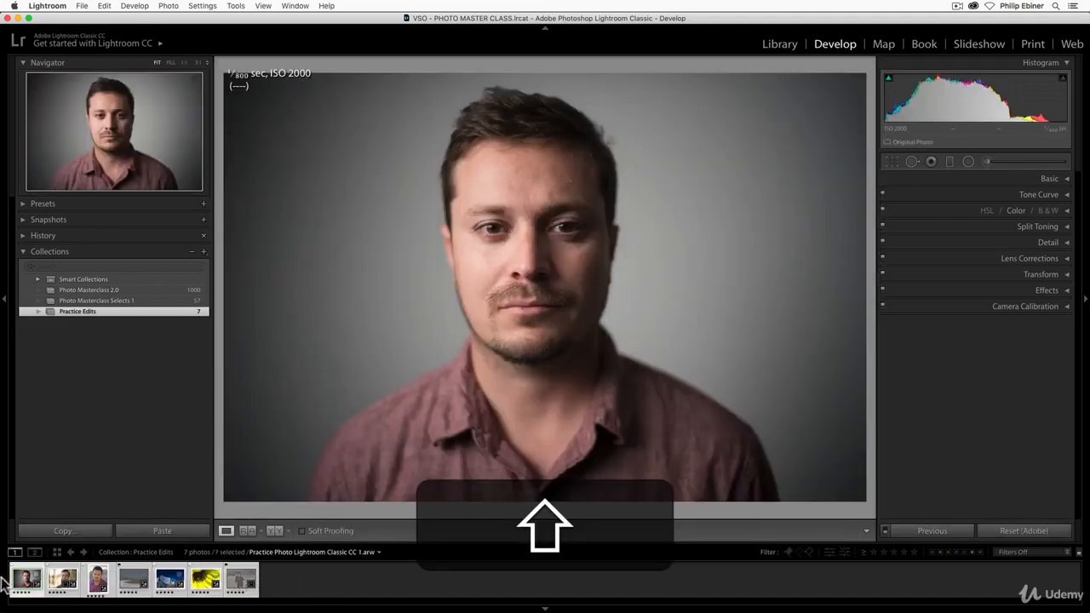
click(326, 589)
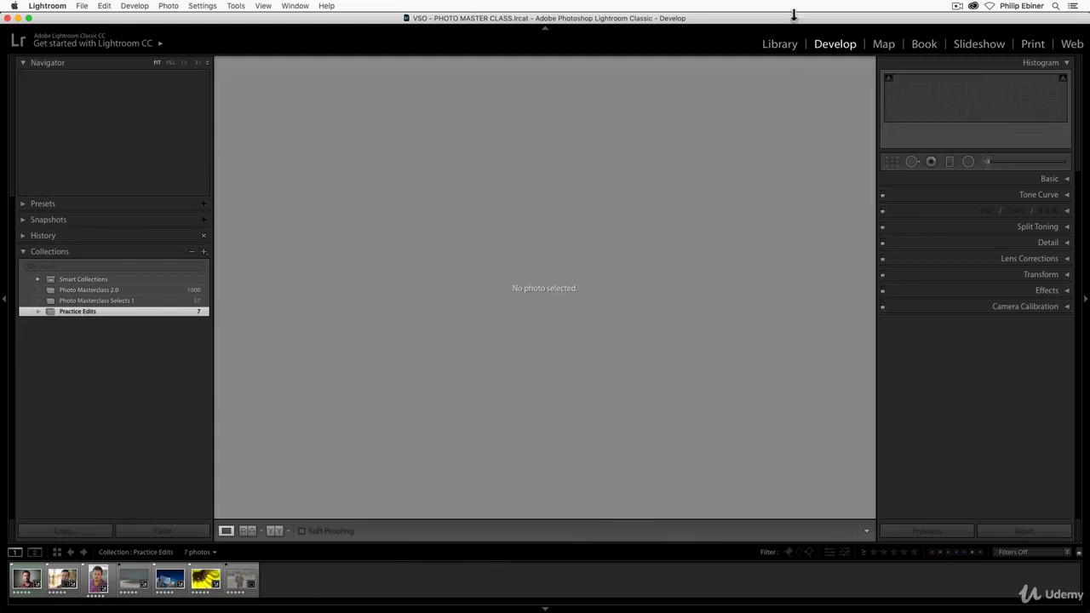
In the Library grid, select the first two portraits, the light-trail night photo and the metallic building photo, with the thumbnails slightly reduced.
click(783, 44)
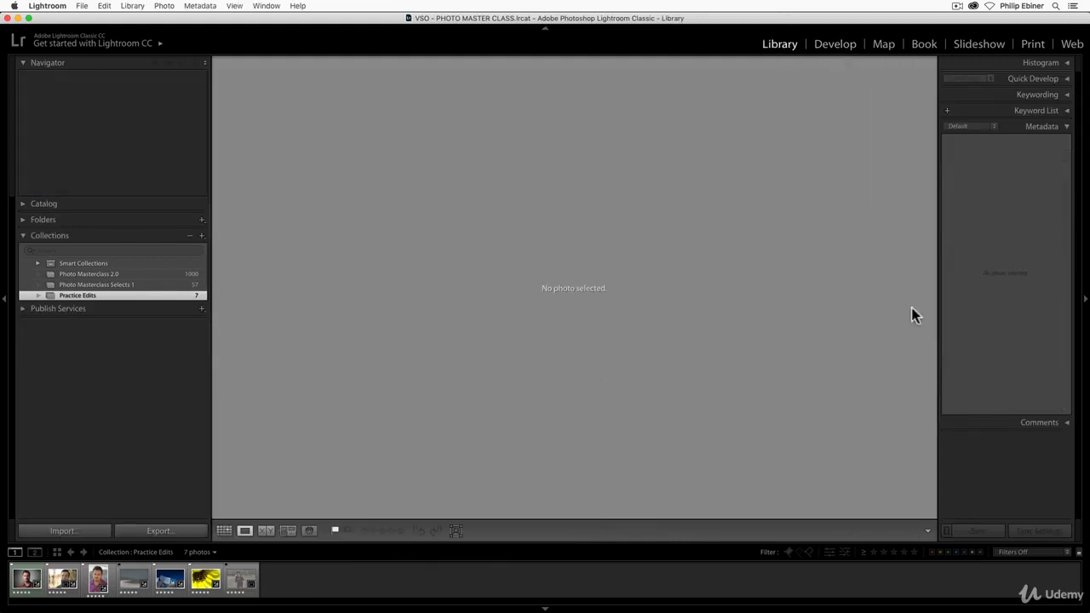
click(222, 530)
click(353, 234)
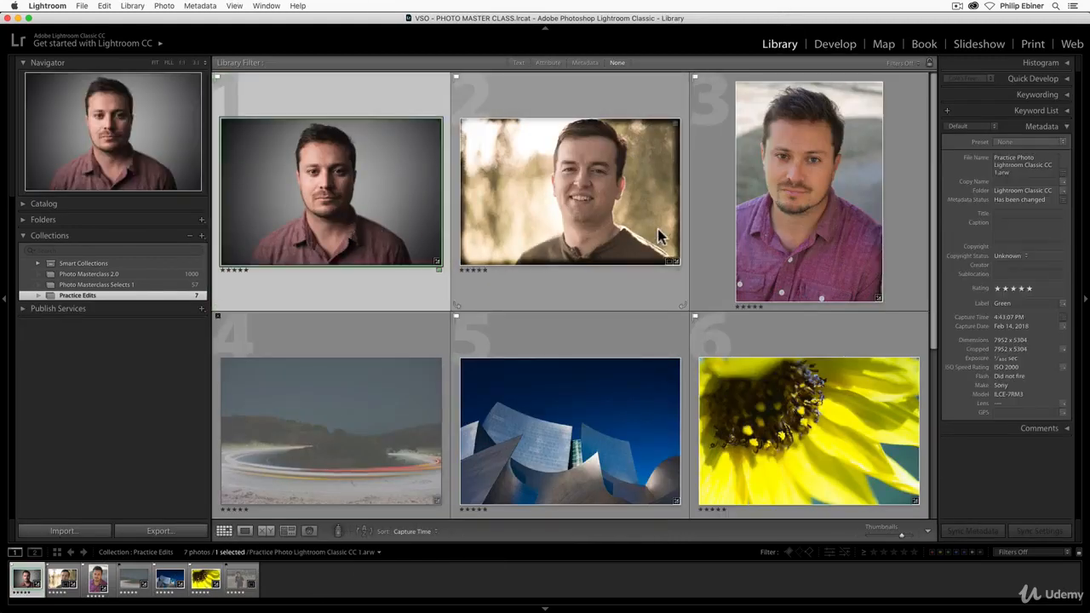
super+click(600, 199)
scroll(766, 299, down, 1)
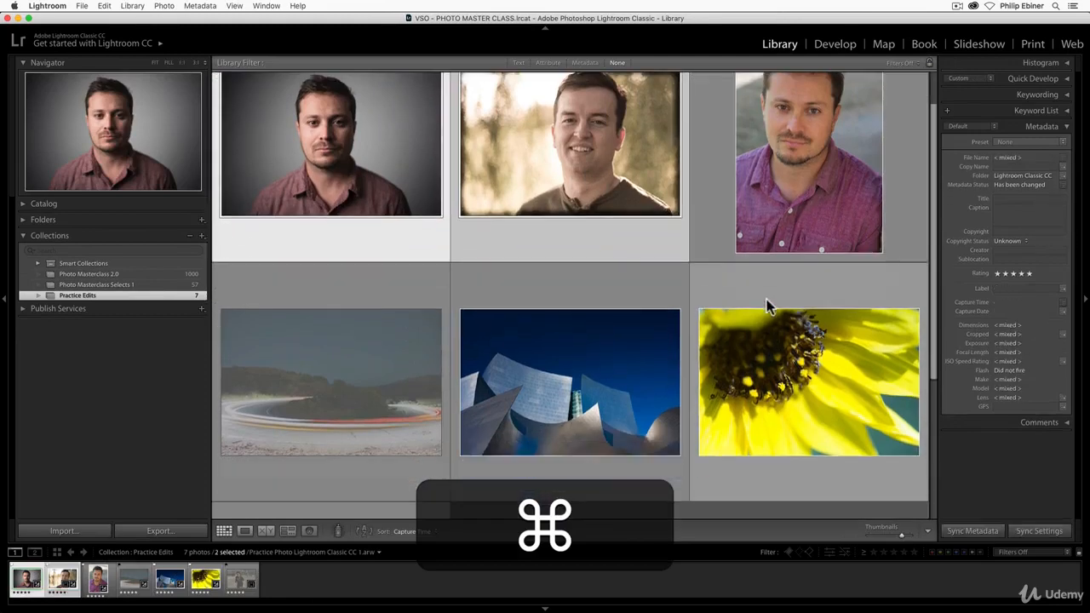
super+click(640, 375)
drag(901, 535, 895, 535)
super+click(423, 370)
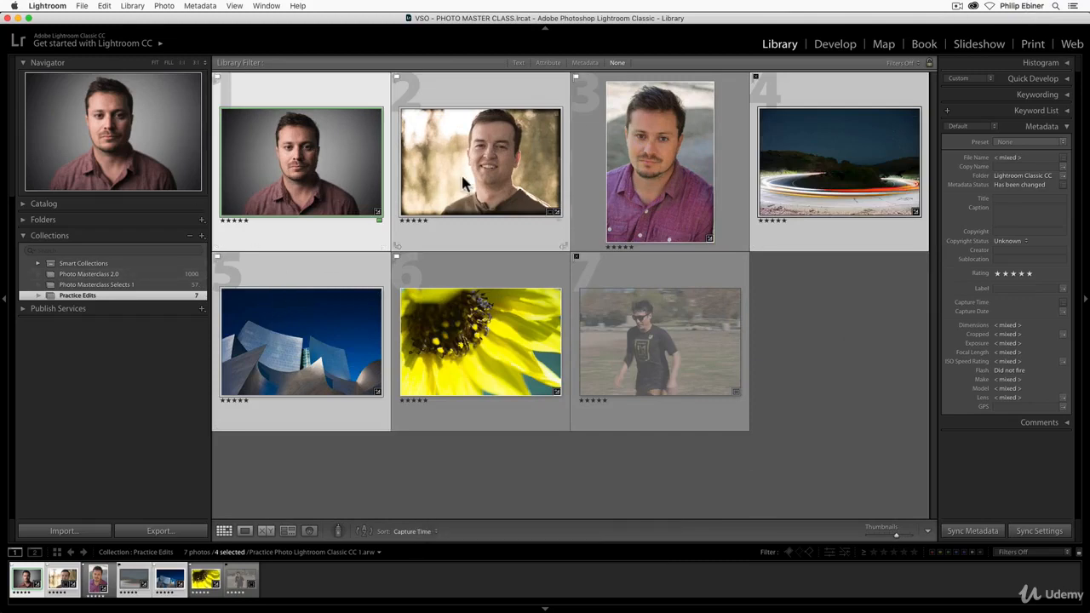
Open the export settings for the selected photos.
click(83, 7)
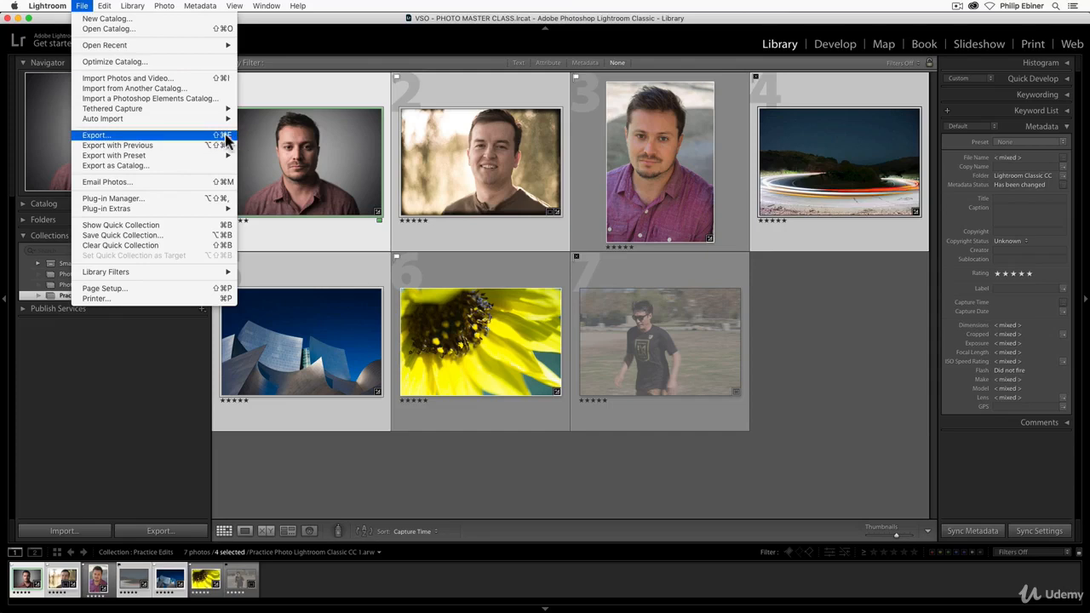
click(389, 426)
click(182, 529)
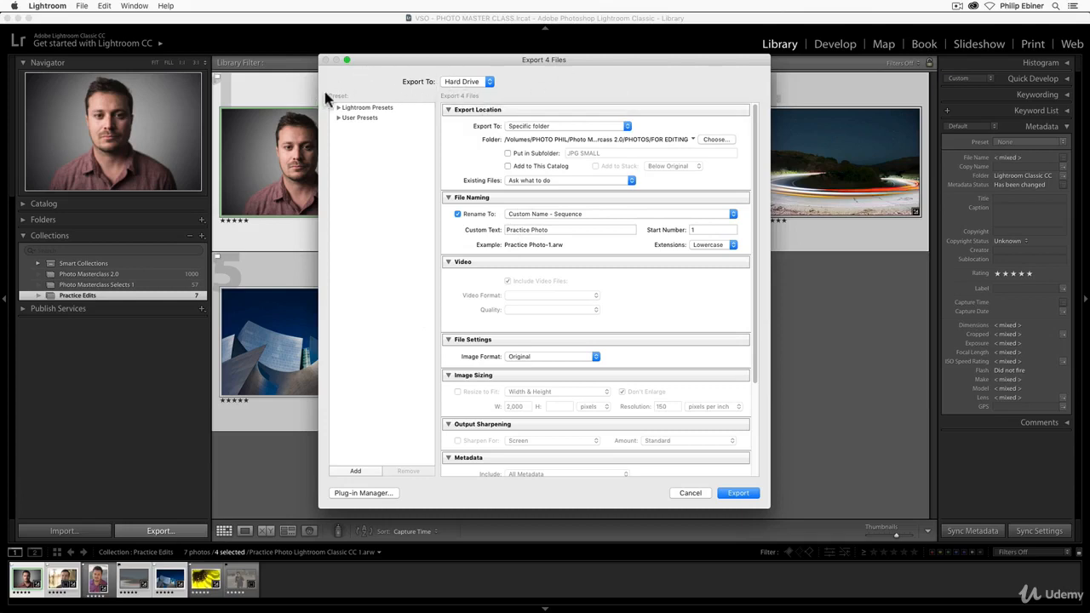
Examine the available export destination types and the folder options for the export location.
click(470, 82)
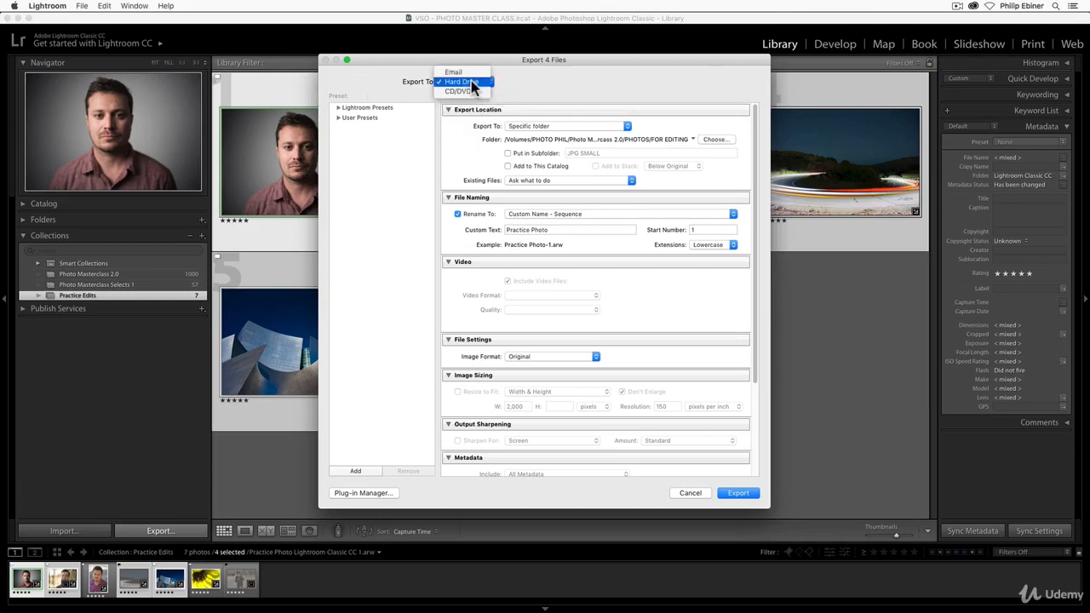
click(577, 80)
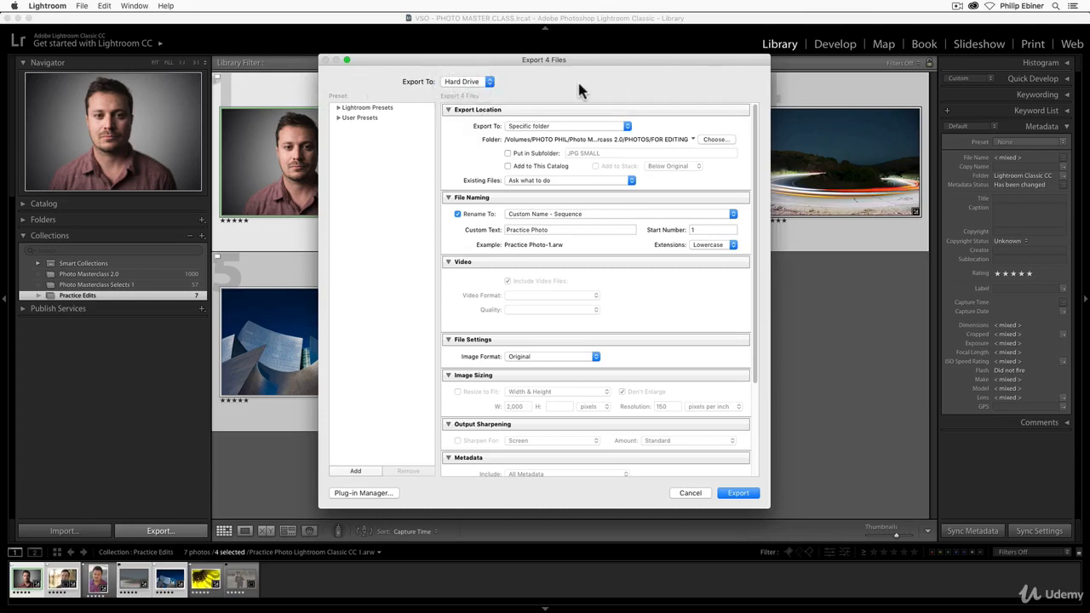
click(487, 83)
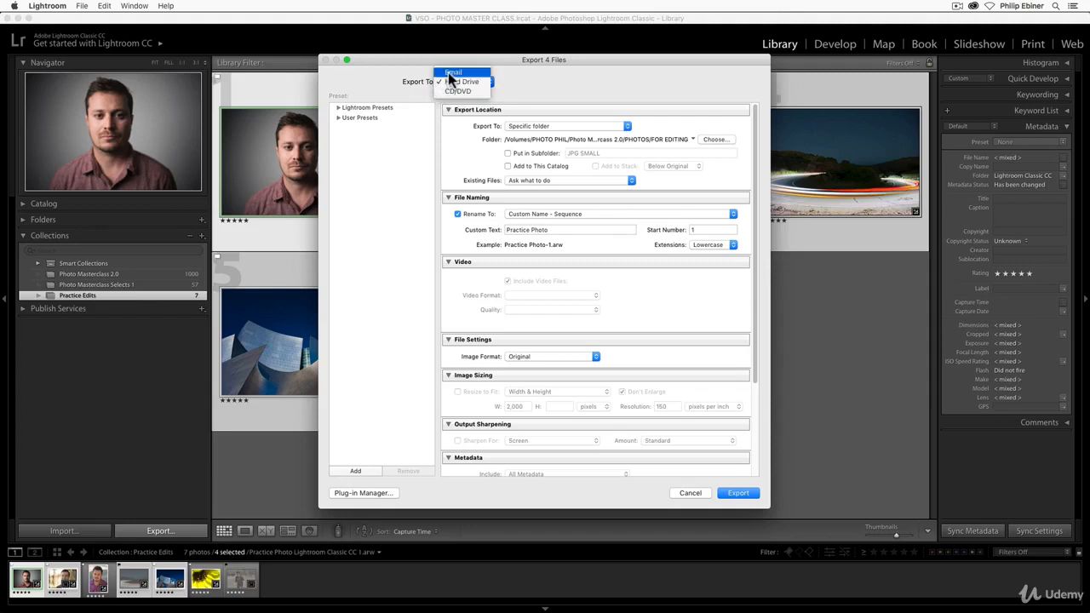
click(545, 76)
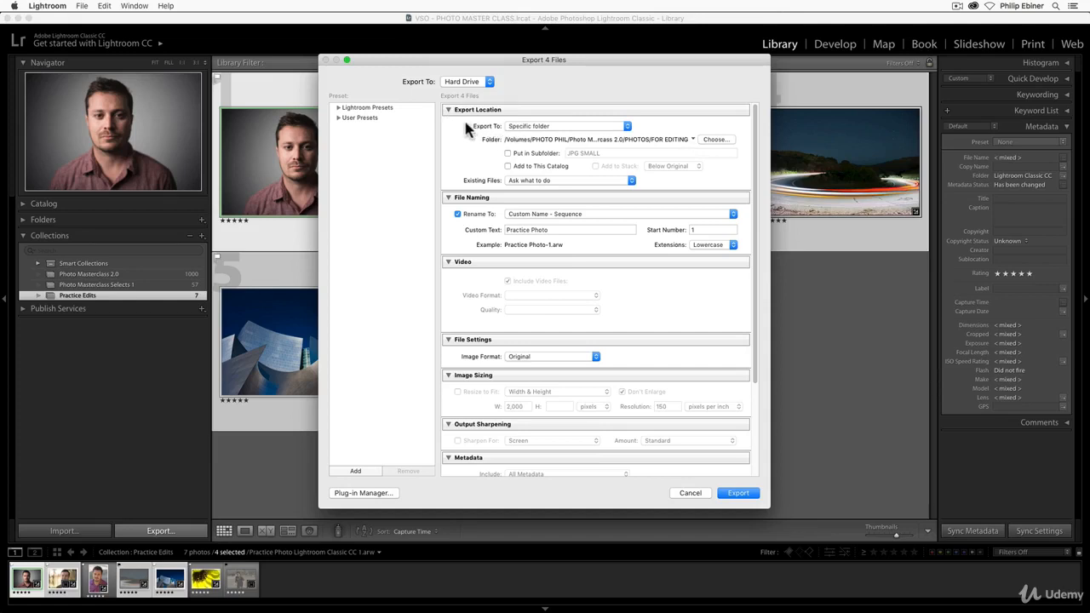
click(530, 127)
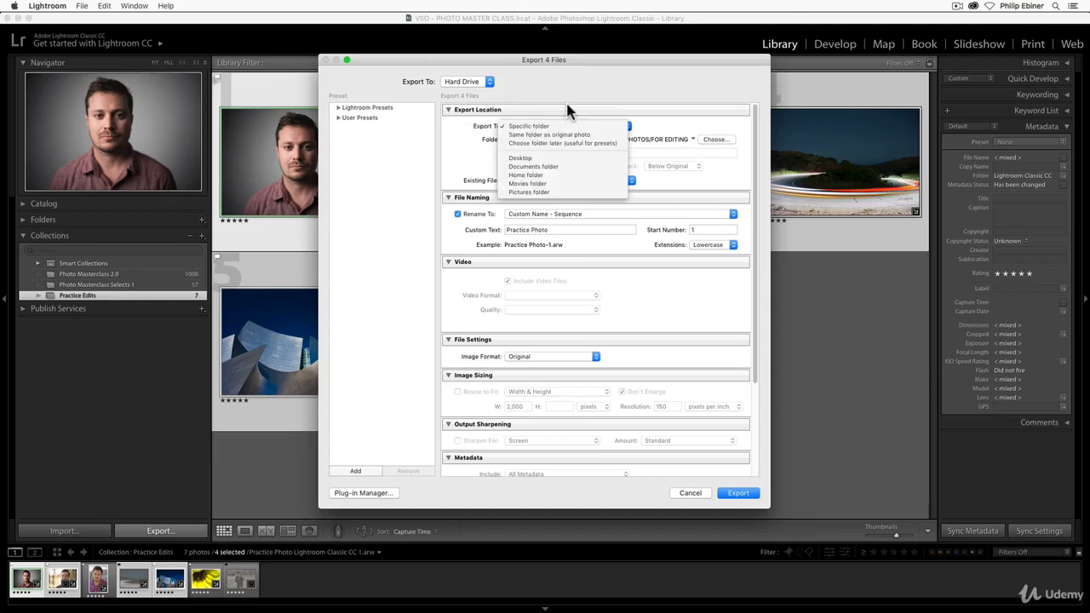
click(565, 101)
click(558, 127)
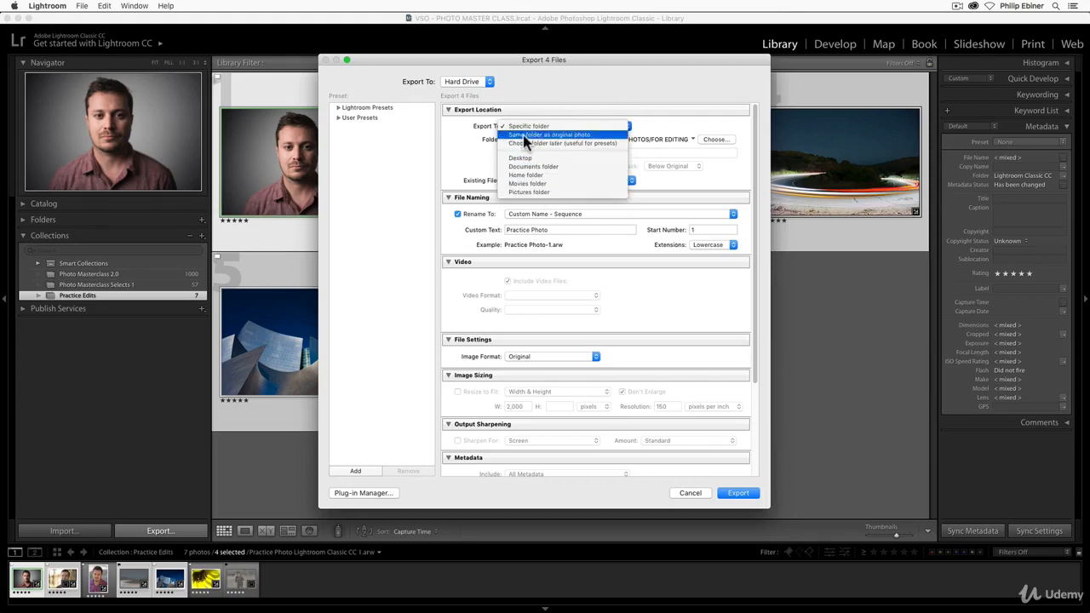
click(540, 109)
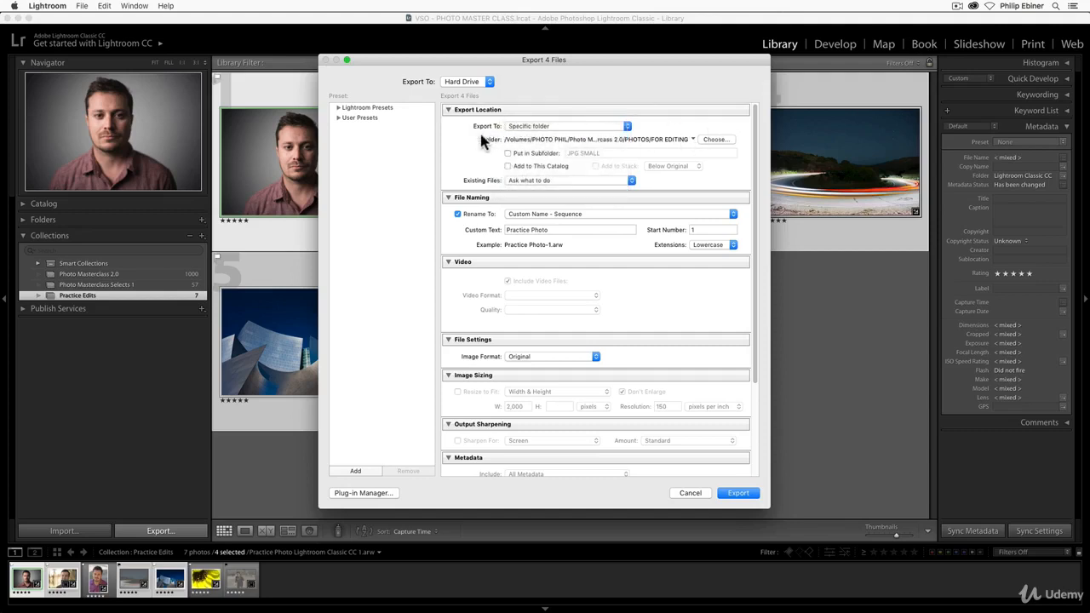
Set the export folder to a new folder named Edits inside the Lightroom Classic CC folder.
click(717, 140)
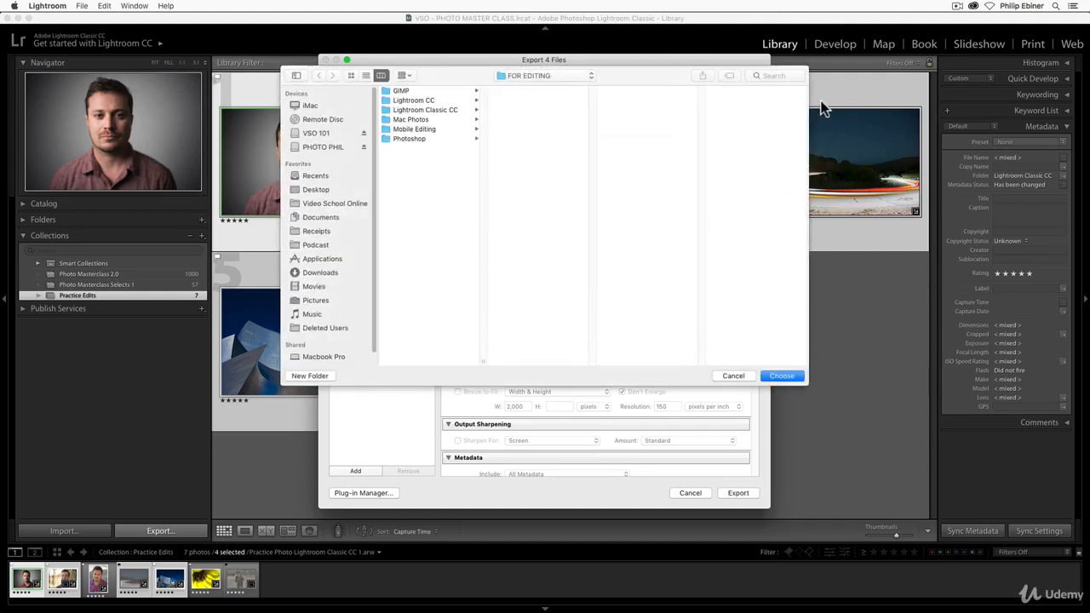
click(425, 110)
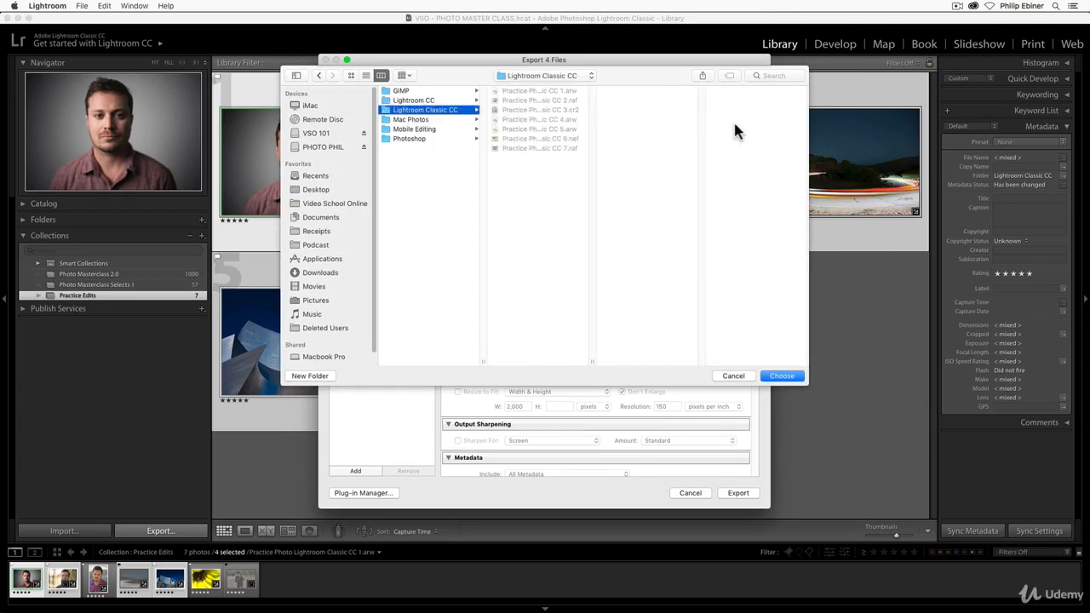
click(313, 376)
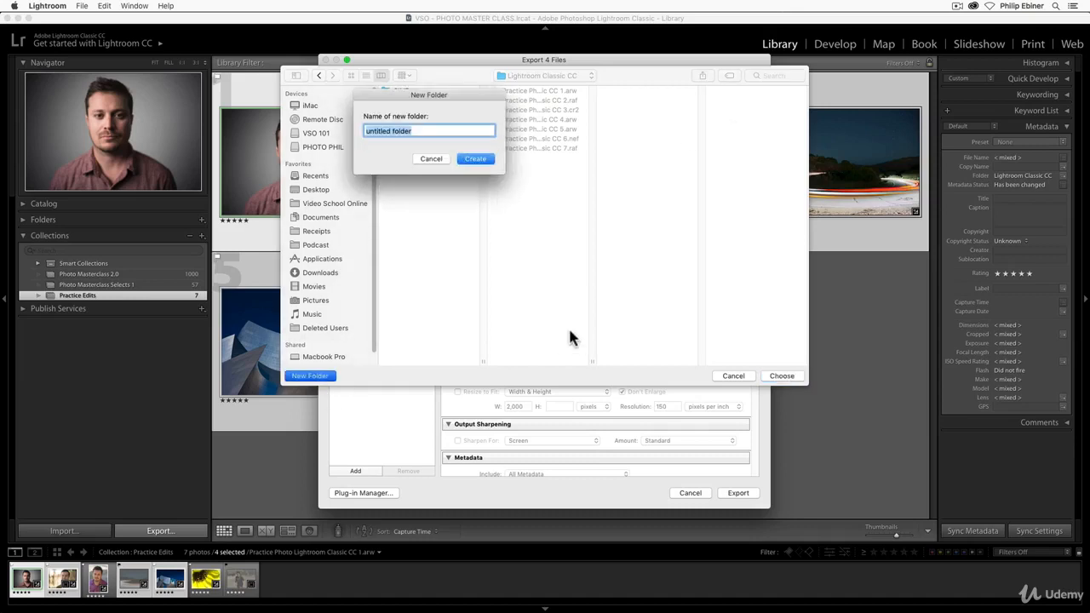
text(Edits)
key(Return)
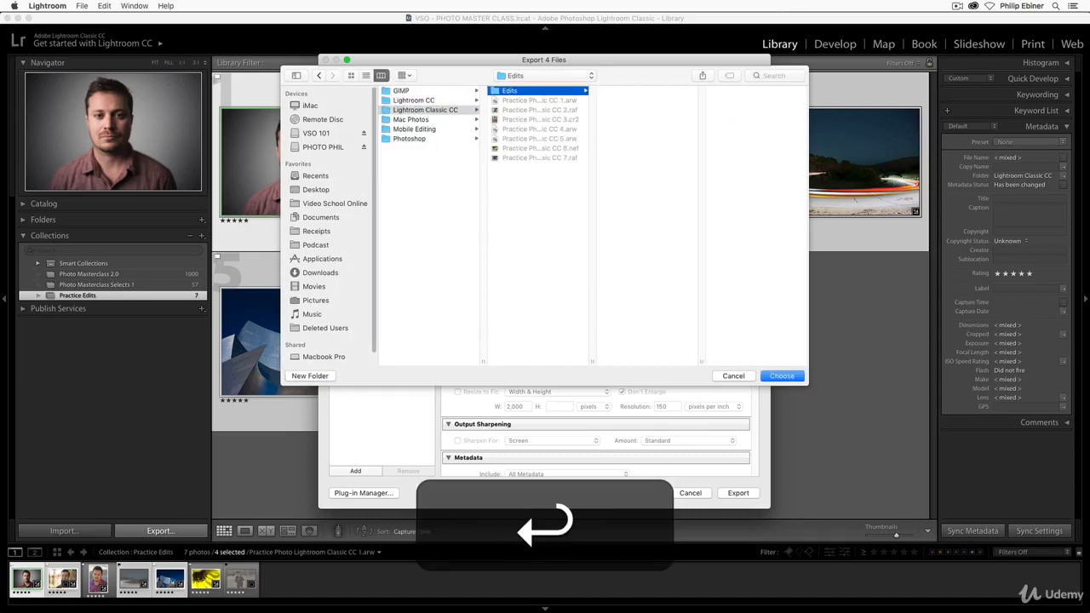
click(782, 375)
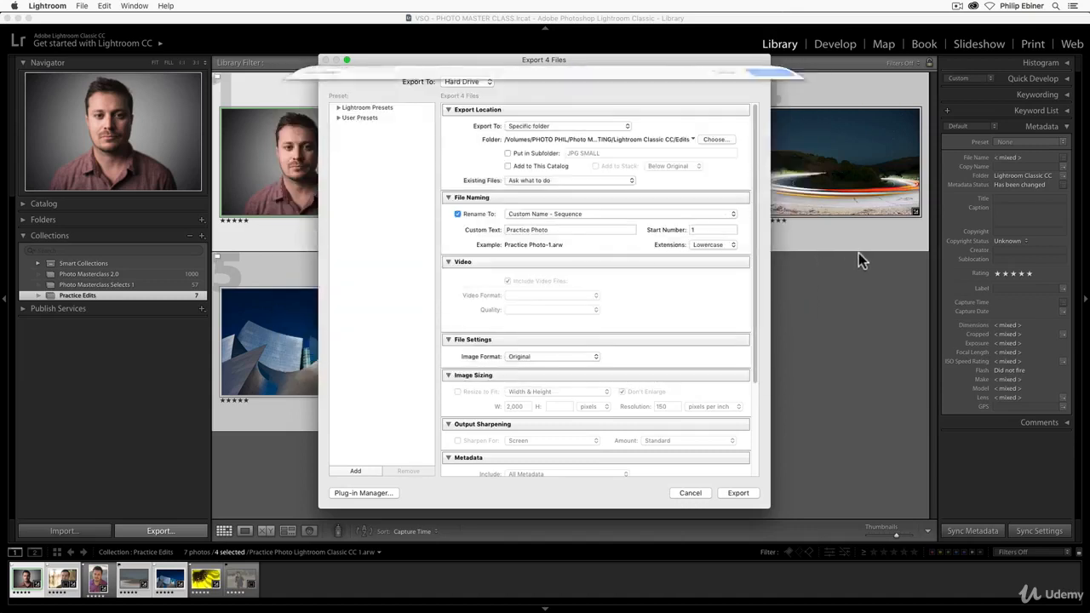
Try placing the exports in a subfolder named Round 1, and turn the subfolder option back off.
click(527, 155)
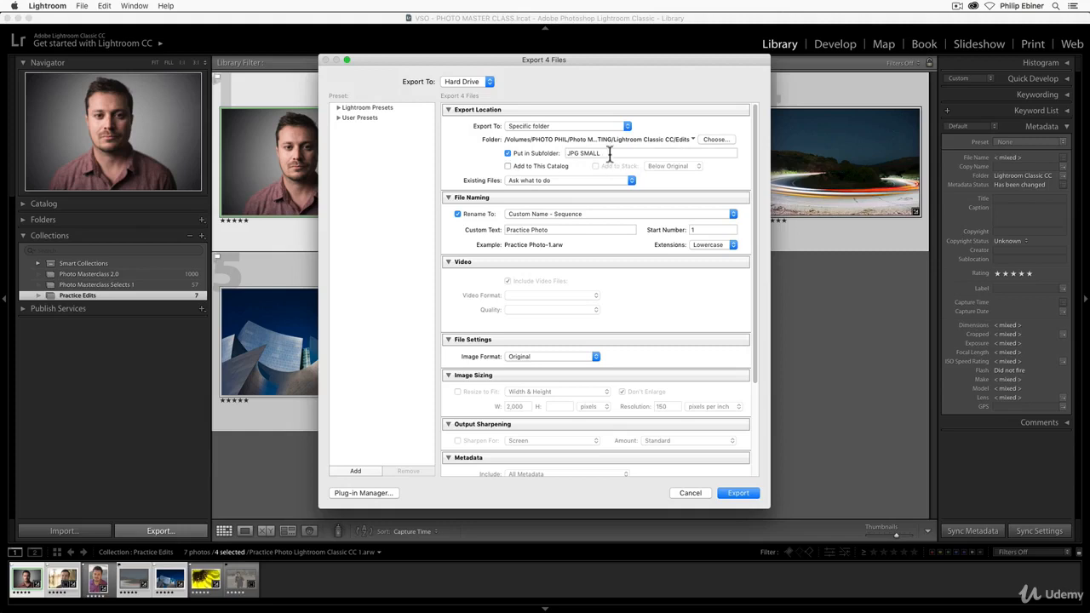
click(601, 153)
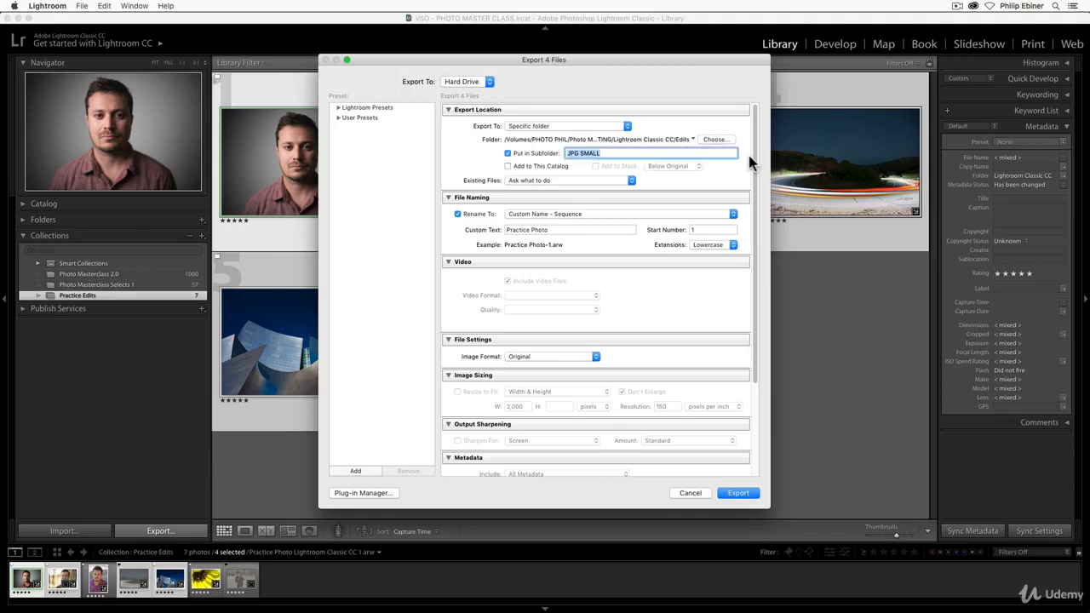
text(Round 1)
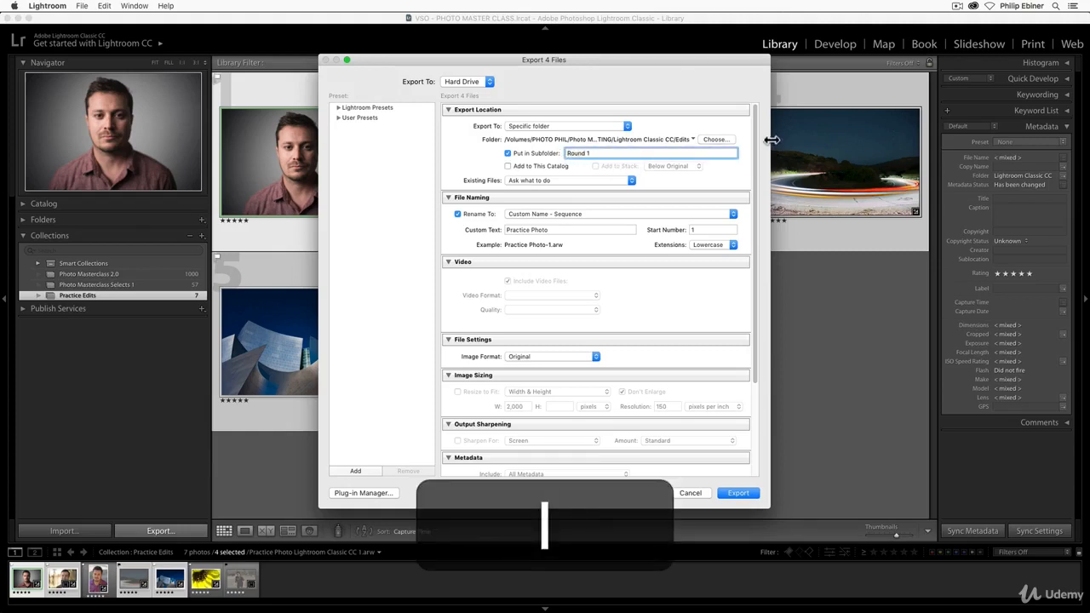
click(538, 154)
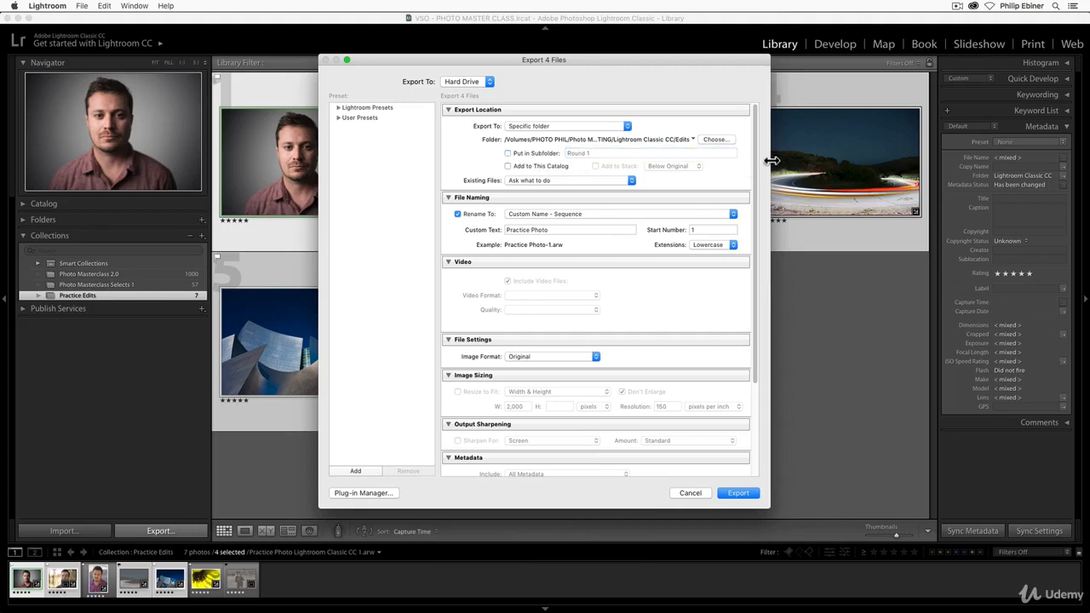
Try the Filename naming template for the exported files, and switch back to Custom Name - Sequence.
click(523, 218)
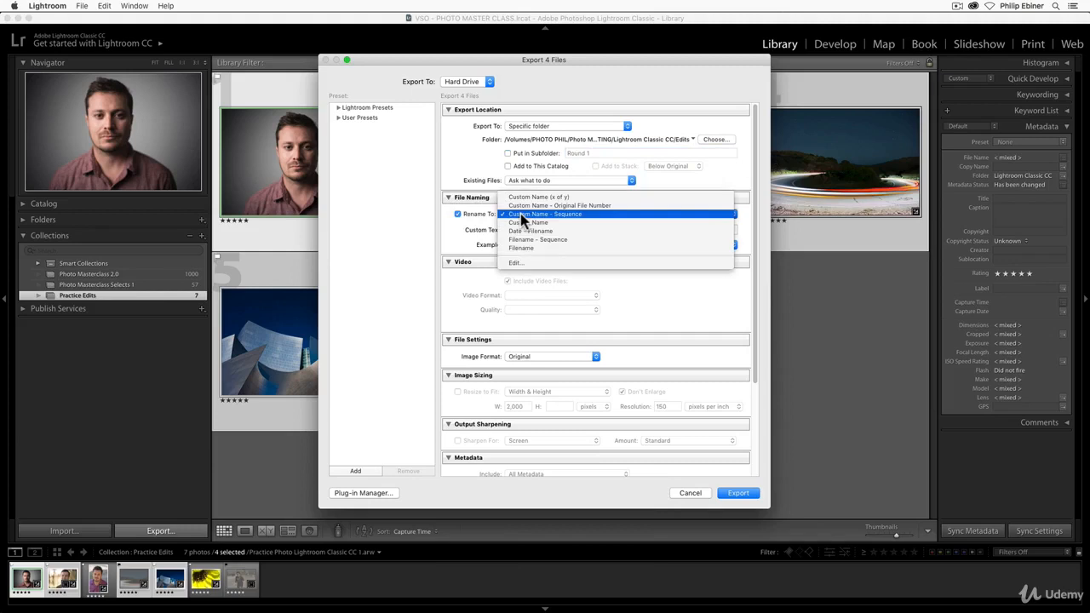
click(560, 248)
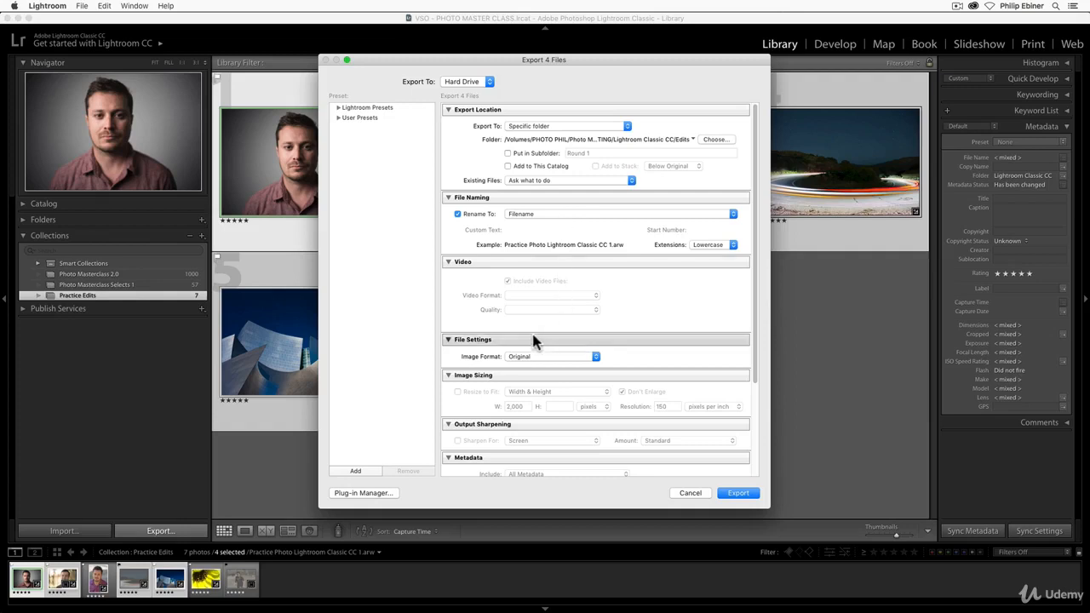
click(531, 215)
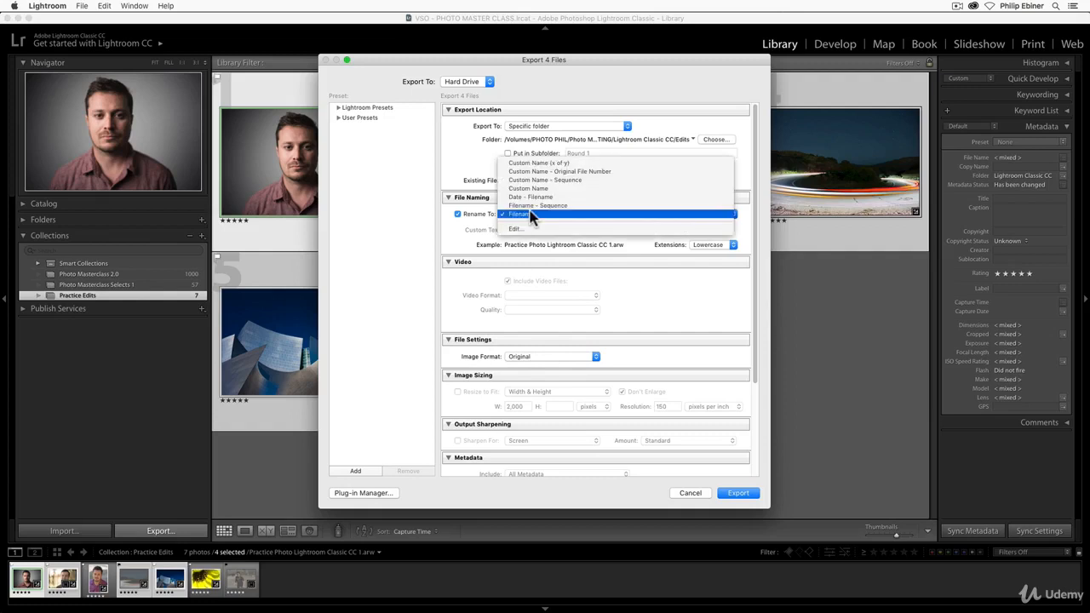
click(577, 182)
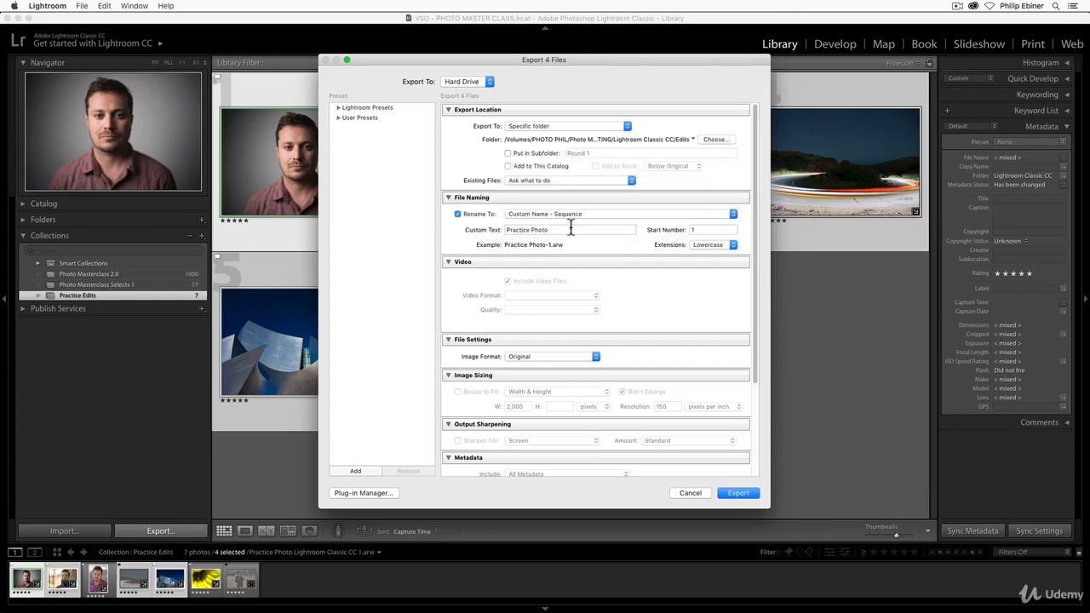
Set the custom text for the exported file names to Lightroom Classic CC Edit.
drag(570, 228, 499, 228)
text(Lig)
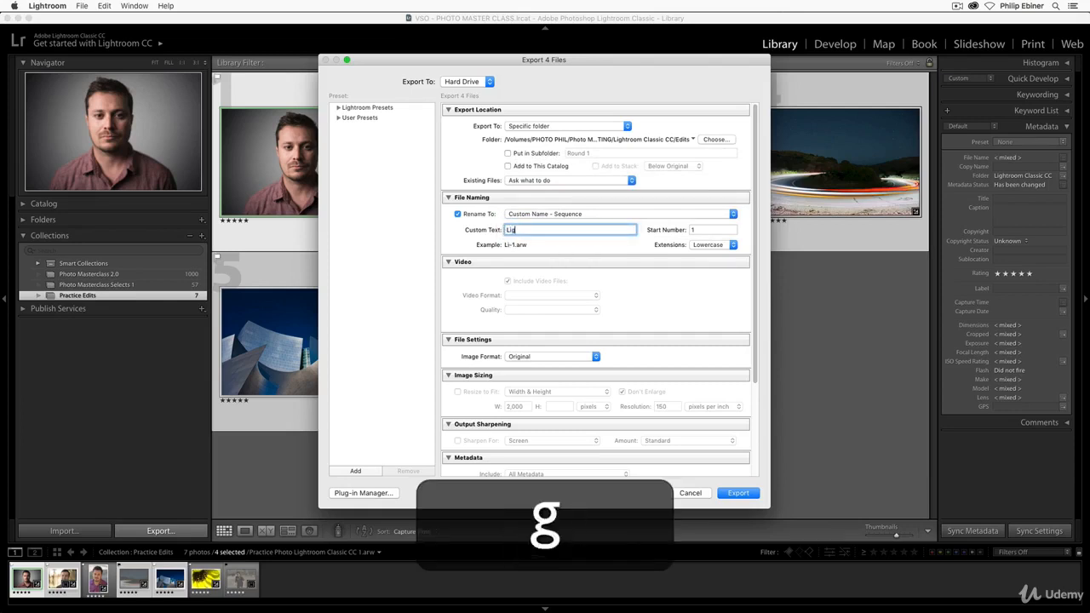
text(htroom Cla)
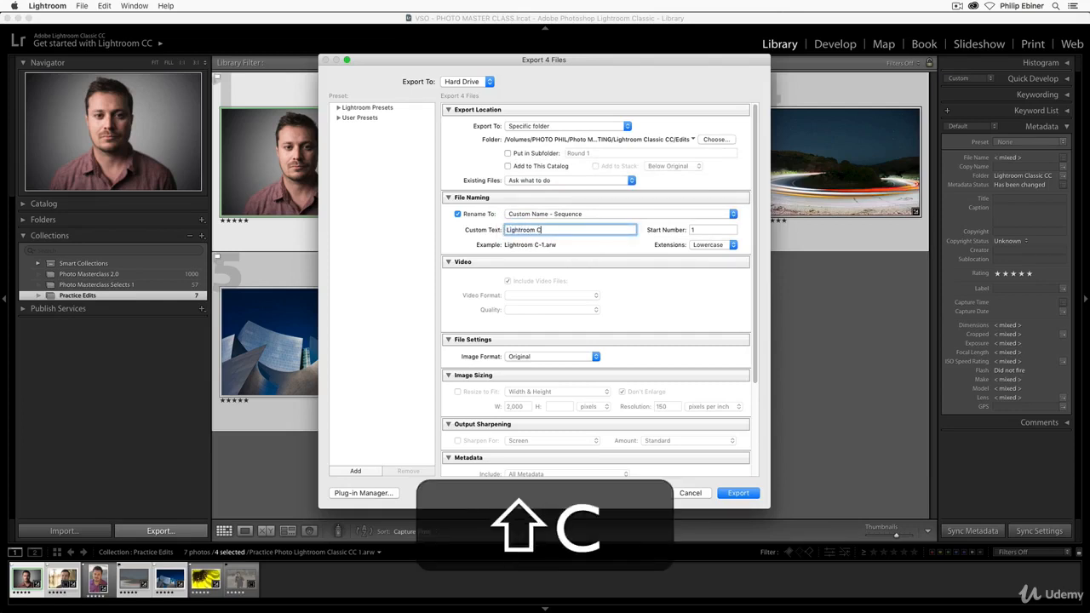
key(BackSpace)
text(ssic CC Edit)
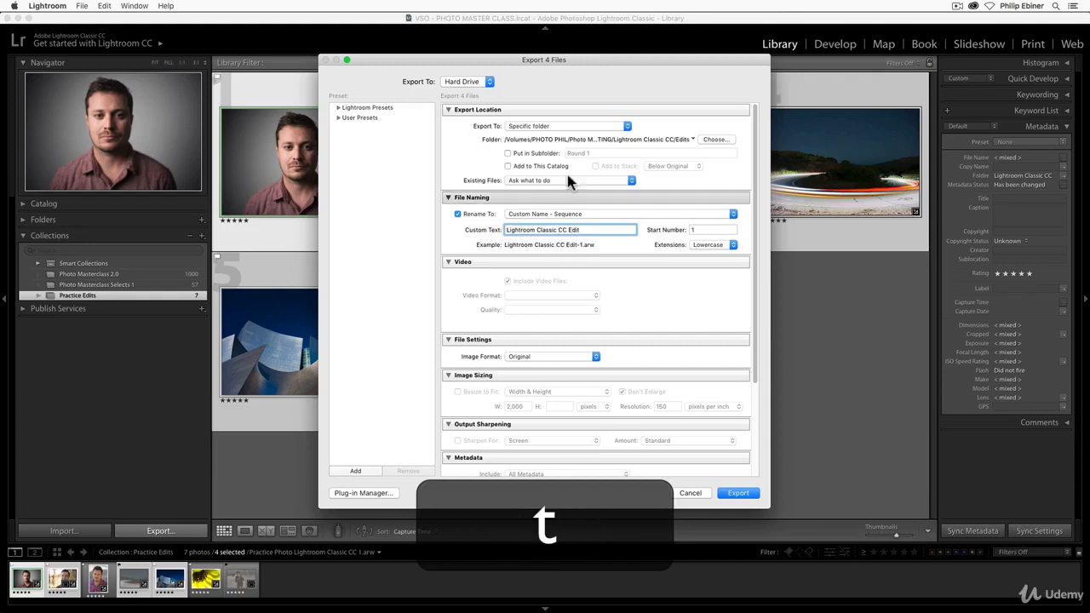
Try 01 and 10 as the sequence start number, and set it back to 01.
click(697, 230)
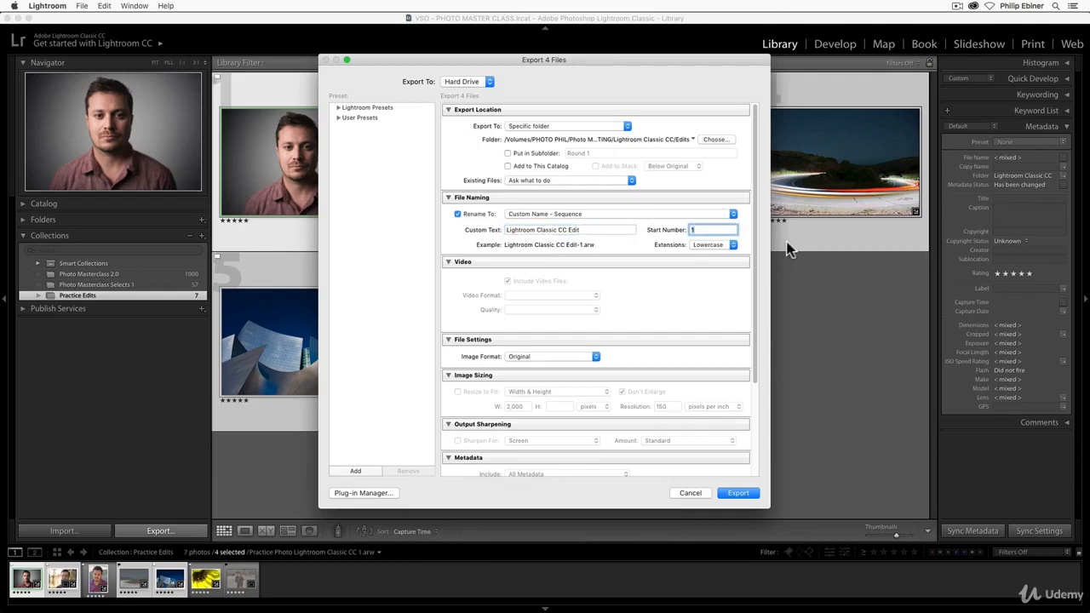
text(01)
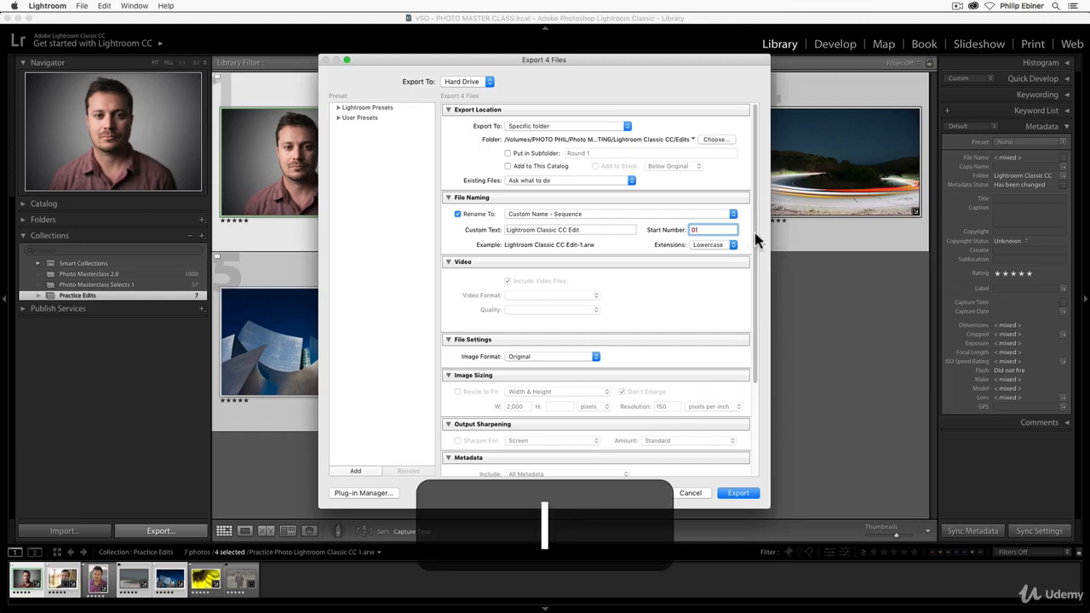
drag(715, 229, 659, 227)
text(10)
text(01)
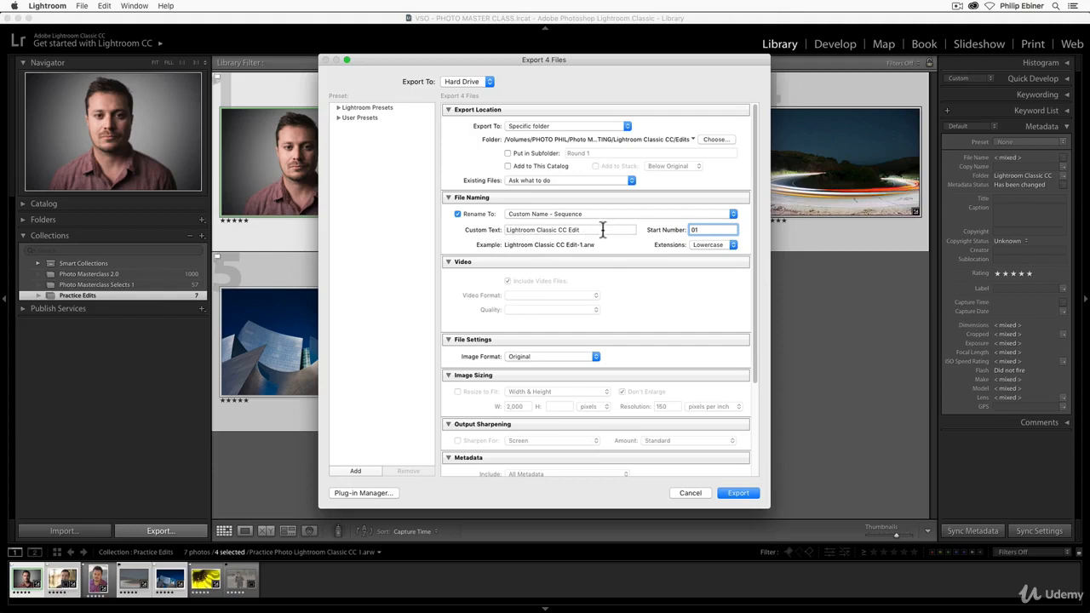
Collapse the Video settings and set the exported image format to JPEG.
scroll(620, 235, down, 1)
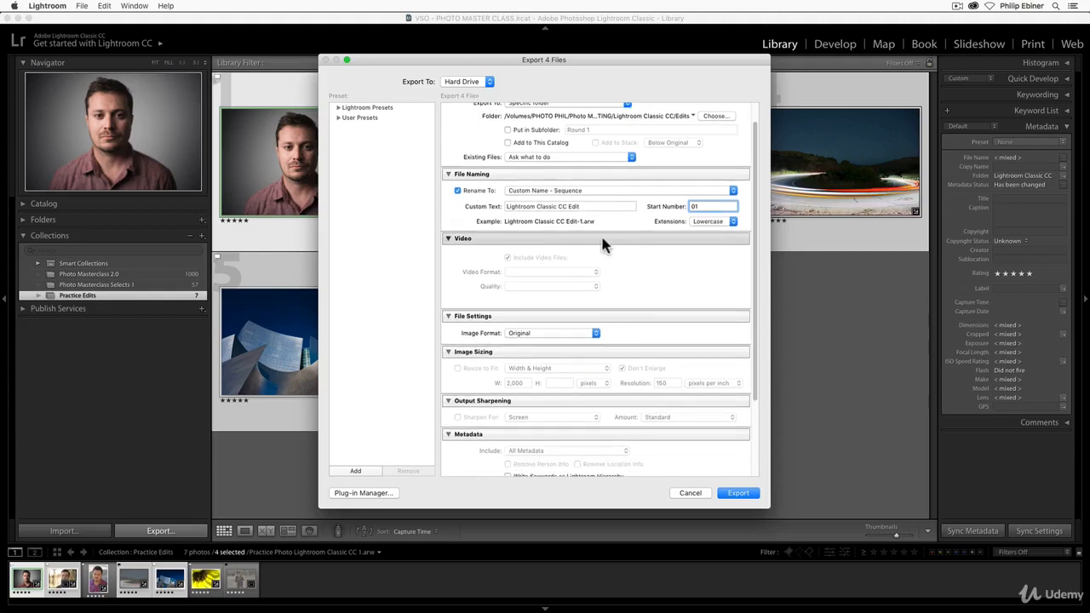
click(450, 240)
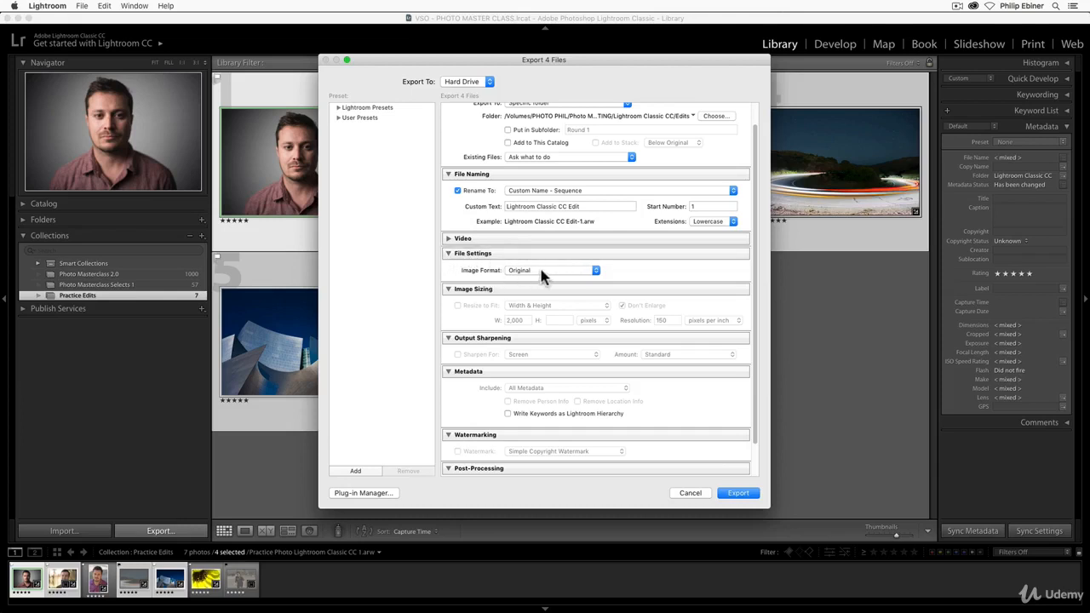
click(540, 267)
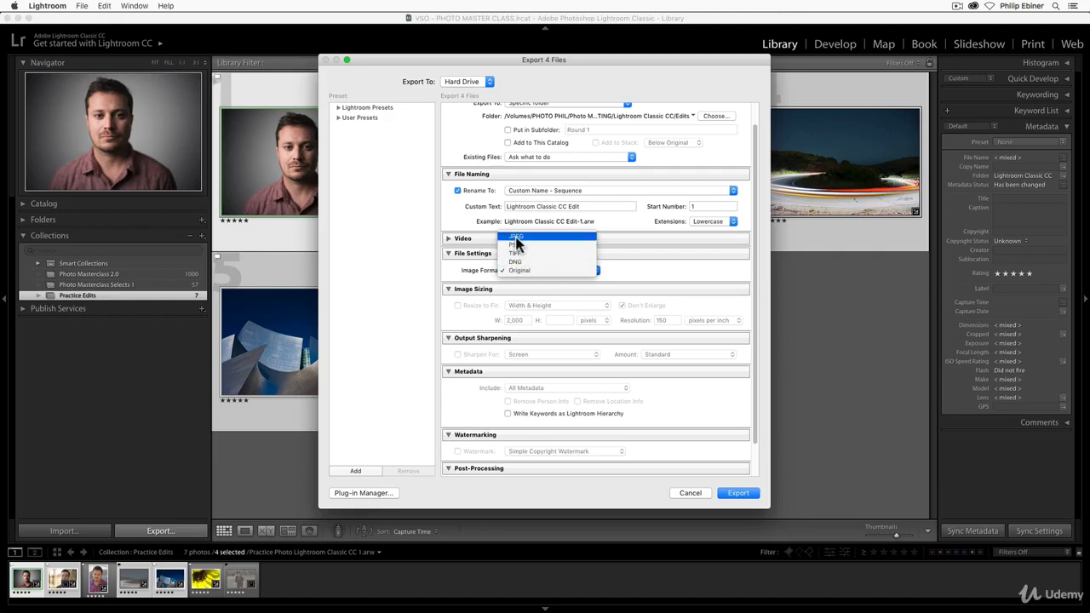
click(516, 235)
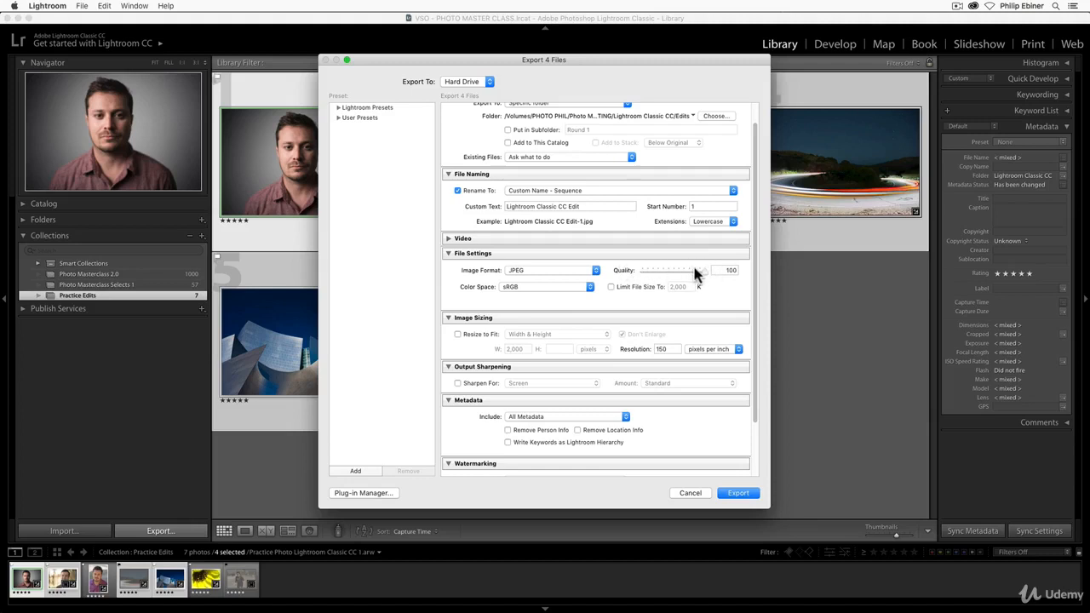
Limit the JPEG file size to 1,000 K and check the color space options, keeping sRGB.
drag(701, 270, 689, 269)
click(611, 287)
click(681, 287)
text(1000)
double_click(685, 288)
click(537, 286)
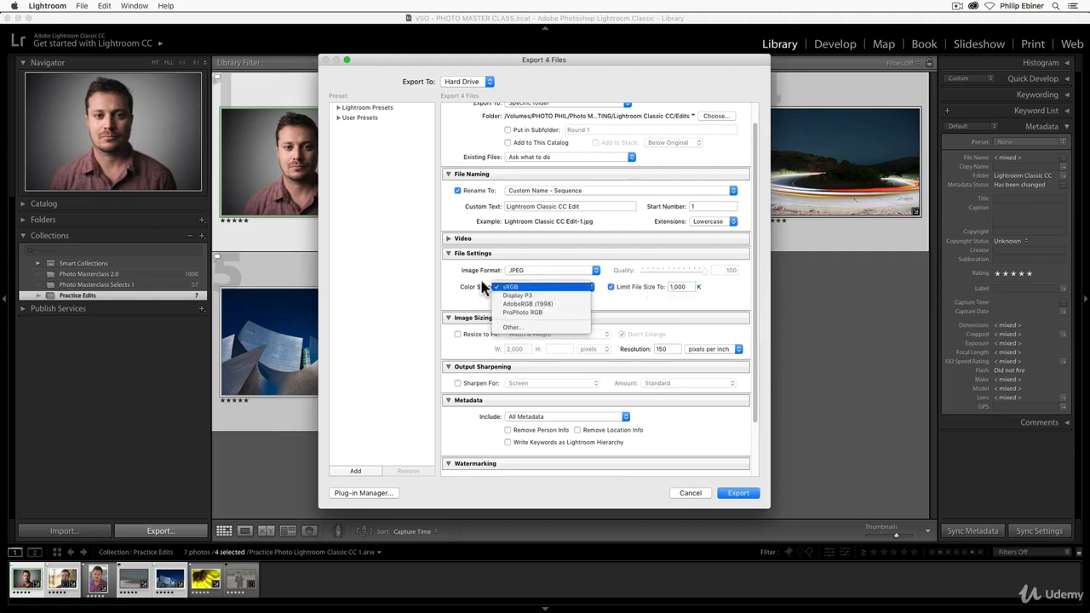
click(460, 279)
Enable resizing to fit Width & Height, set the width to 500, and keep the unit as pixels.
scroll(703, 273, down, 2)
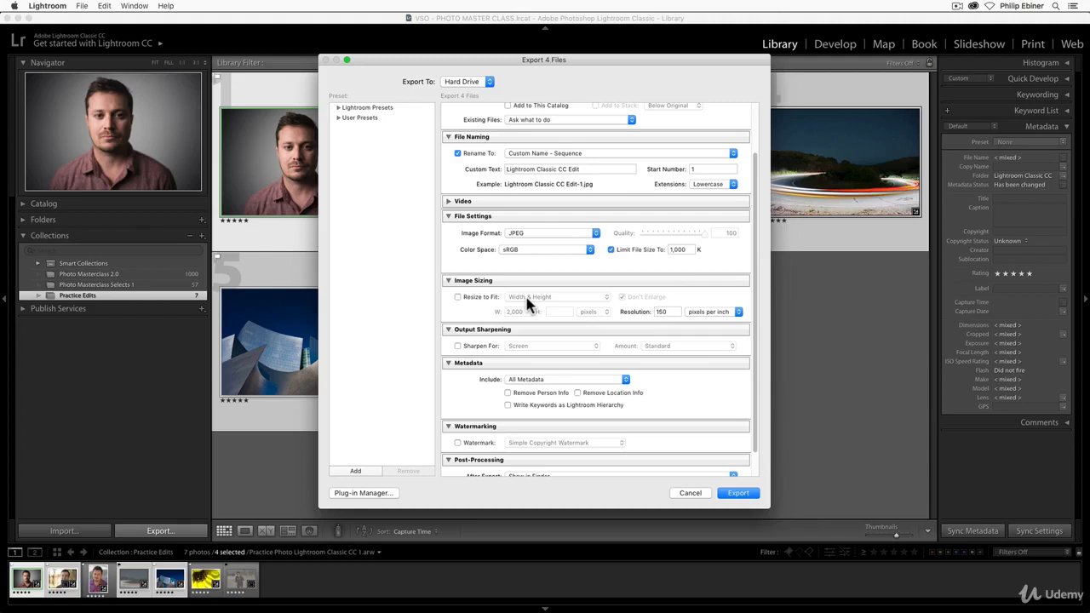
click(458, 297)
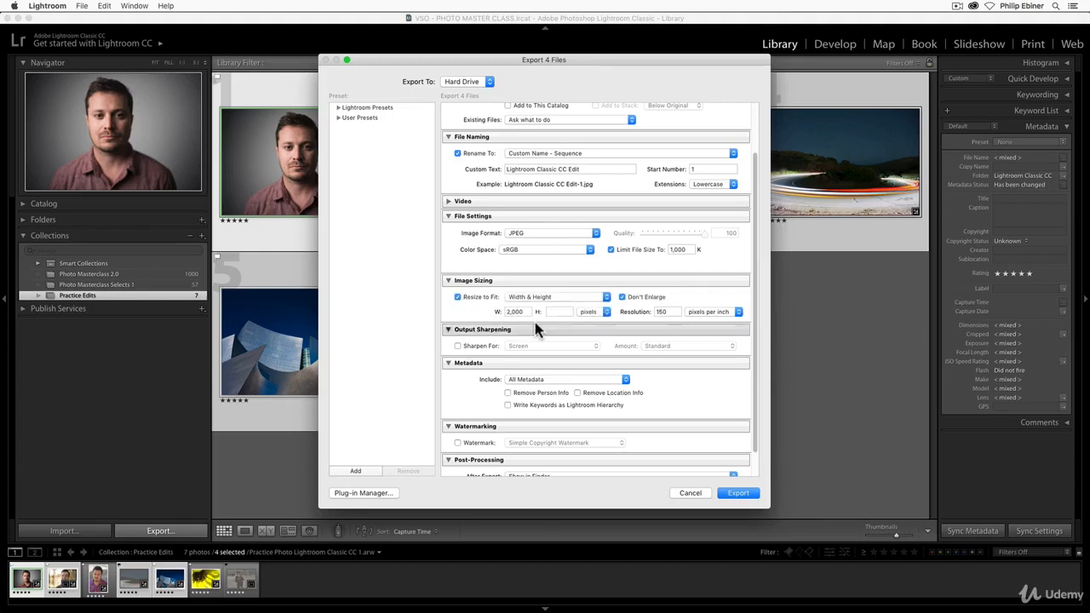
click(509, 312)
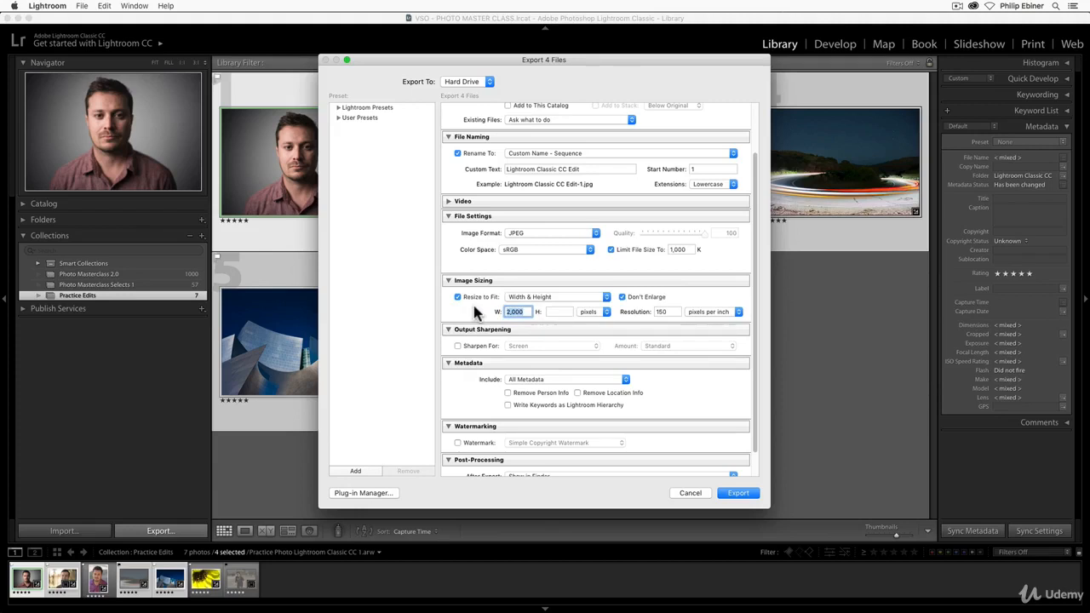
text(500)
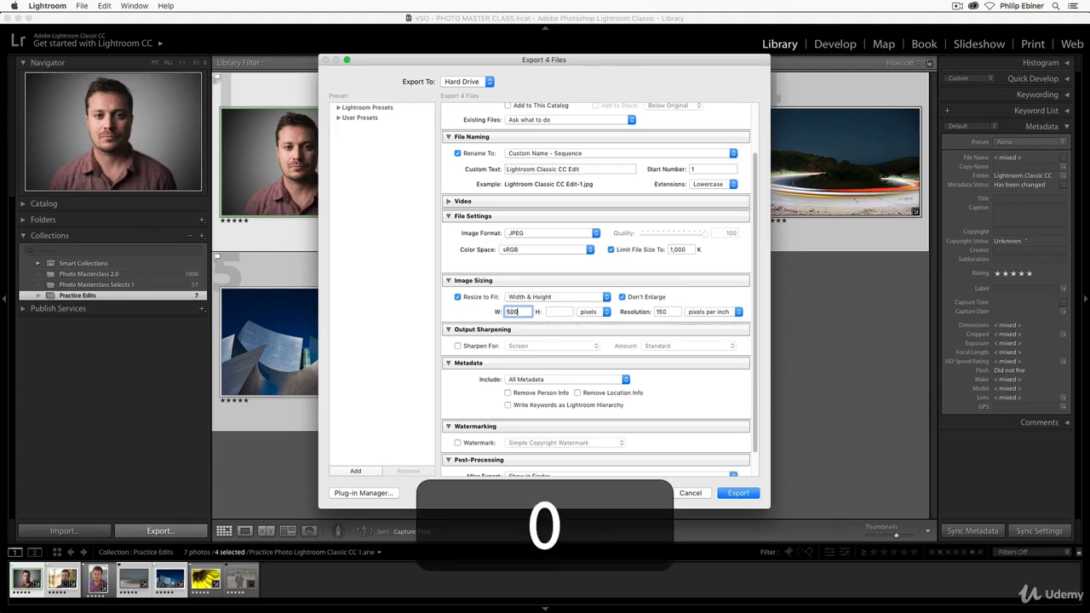
click(588, 311)
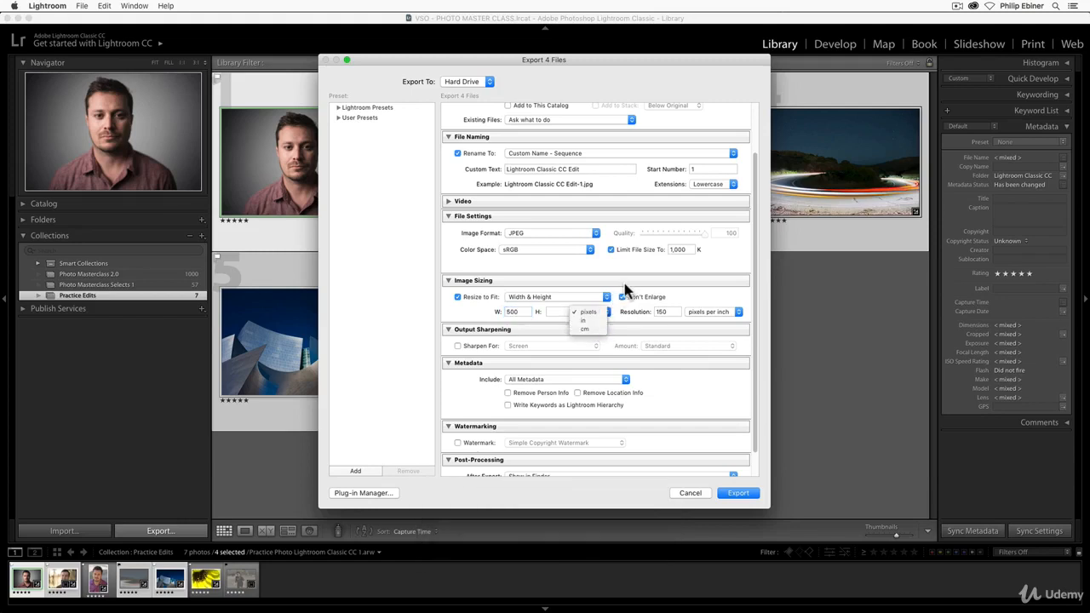
click(670, 280)
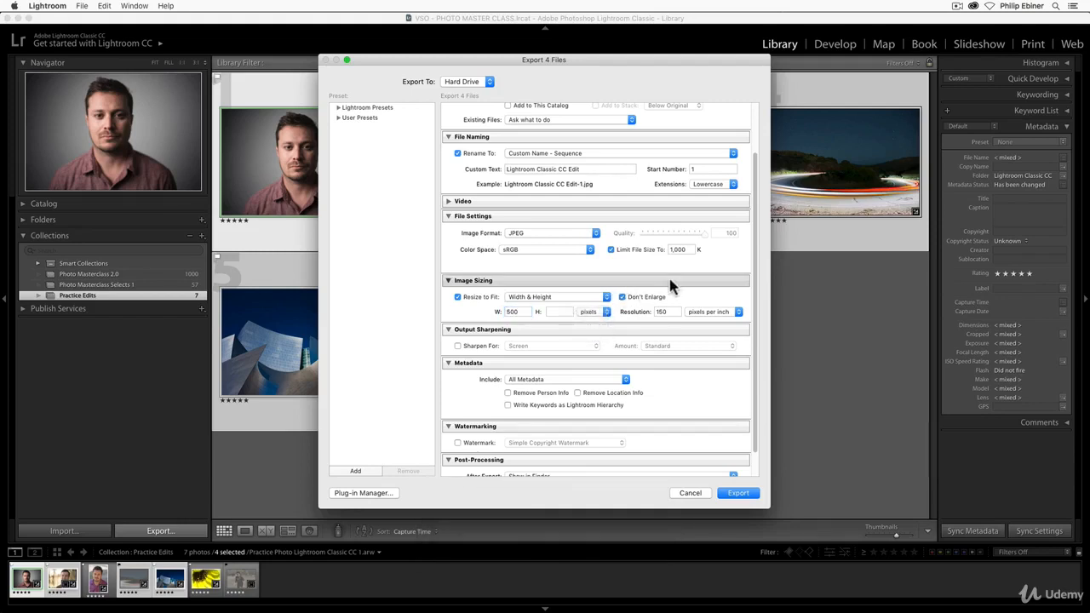
Set the resize width of the exported images to 1,000 pixels.
double_click(511, 312)
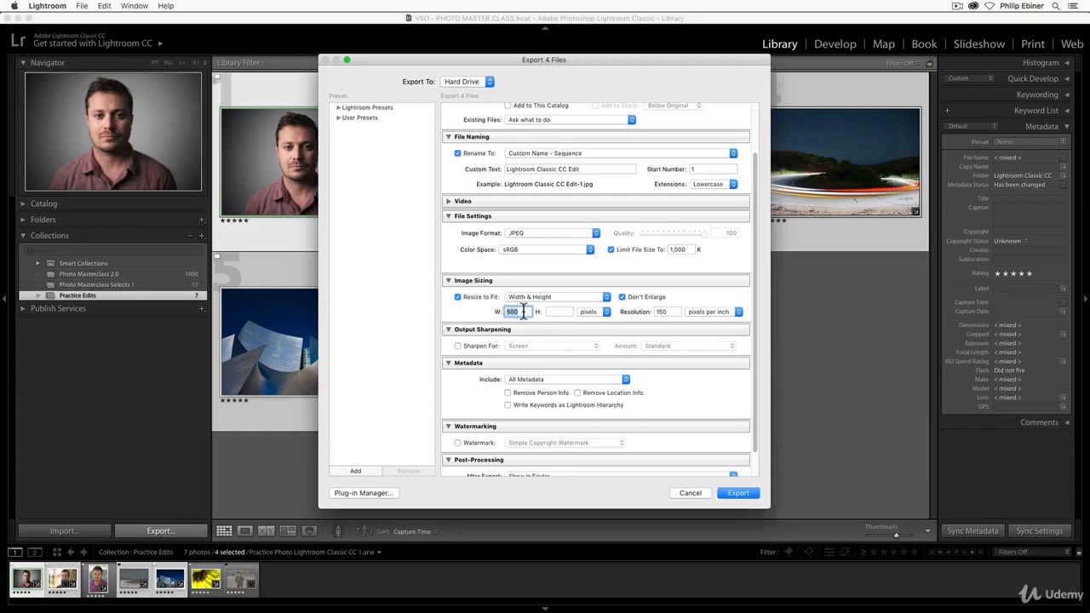
click(523, 312)
double_click(515, 311)
text(1000)
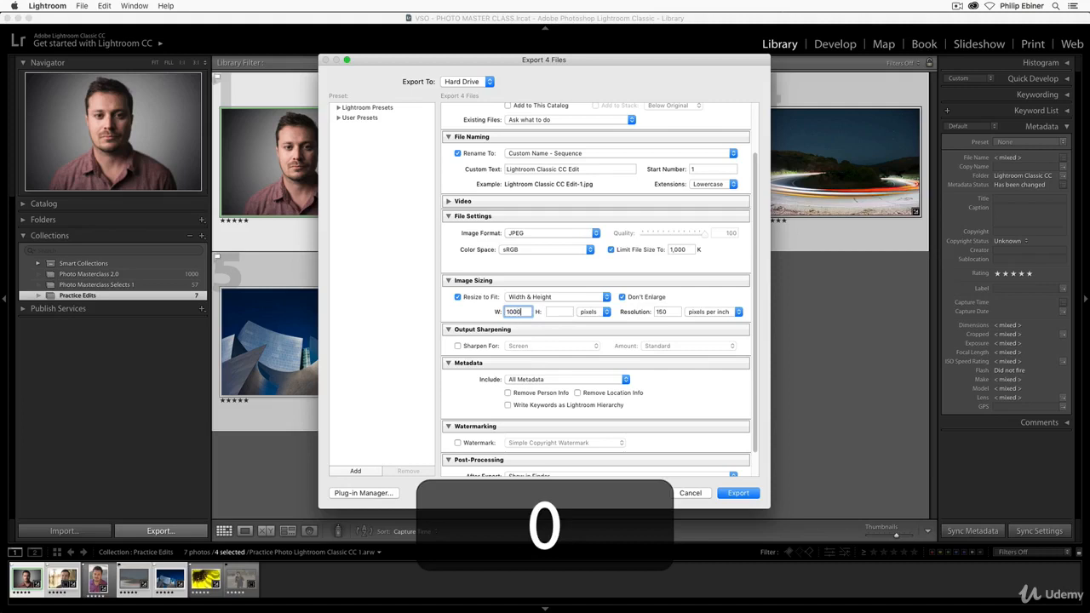
click(680, 289)
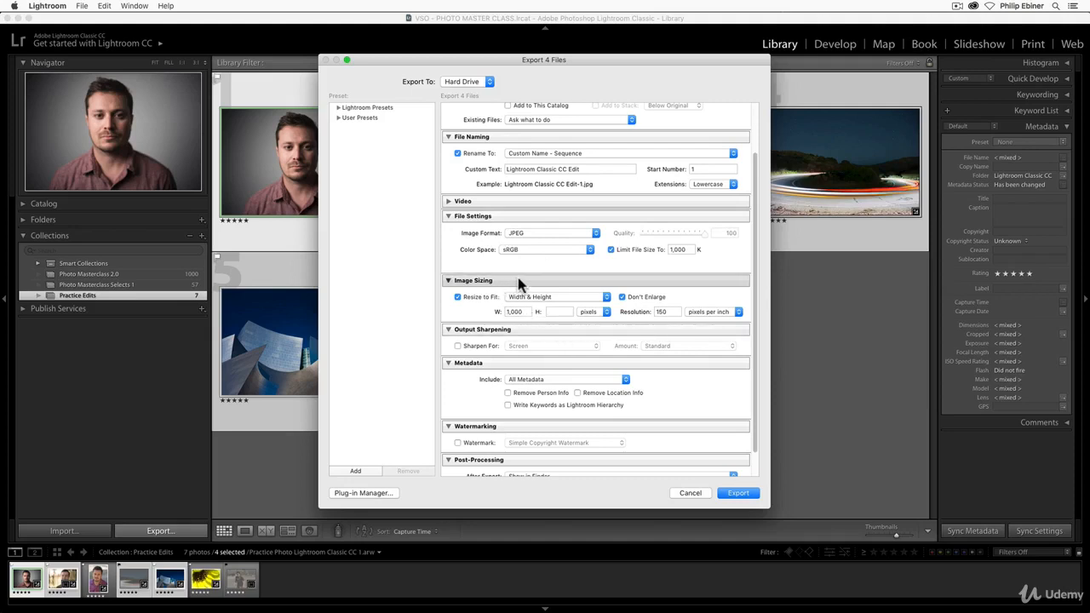
Check the resolution units, try resolutions of 300 and 75 pixels per inch, and set the resolution back to 150.
double_click(665, 312)
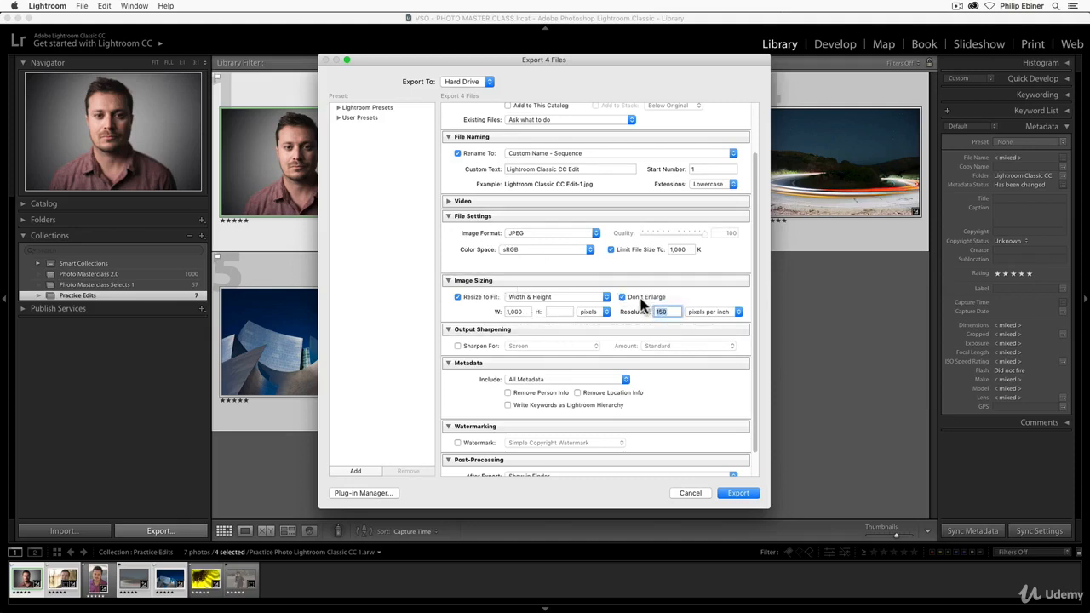
click(715, 311)
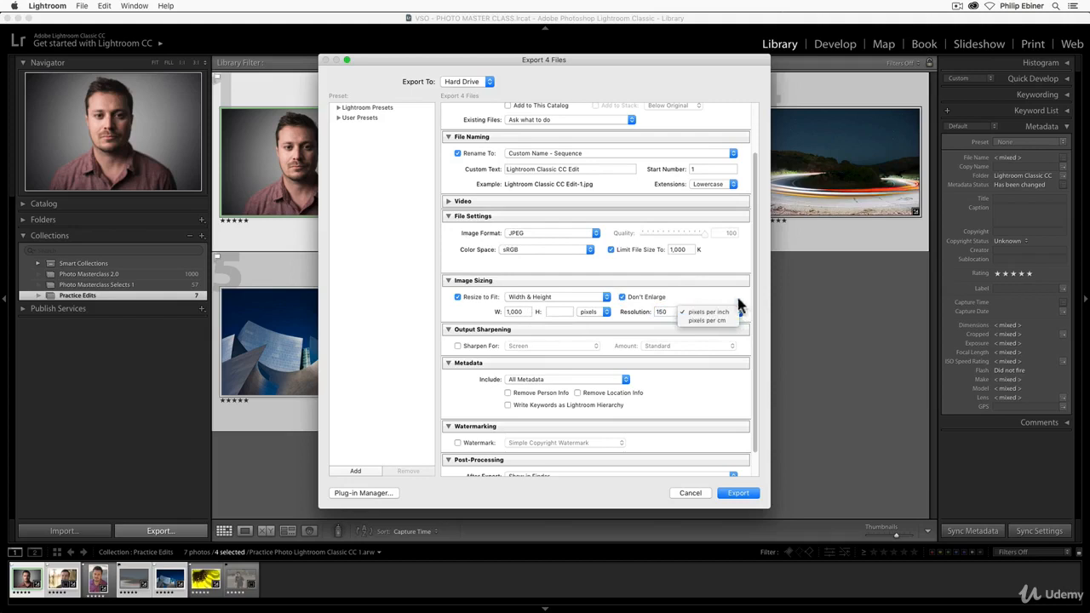
click(716, 313)
click(721, 313)
click(700, 313)
click(671, 311)
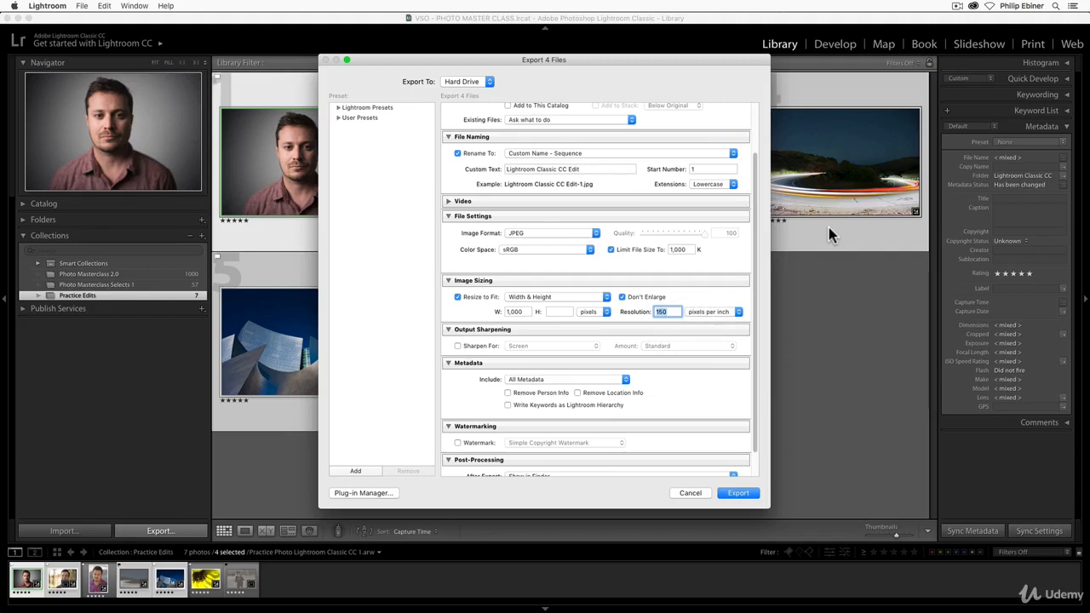
text(300)
double_click(666, 312)
text(75)
drag(670, 309, 633, 297)
text(150)
Try output sharpening for Screen, Matte Paper and Glossy Paper, and turn output sharpening back off.
scroll(732, 260, down, 1)
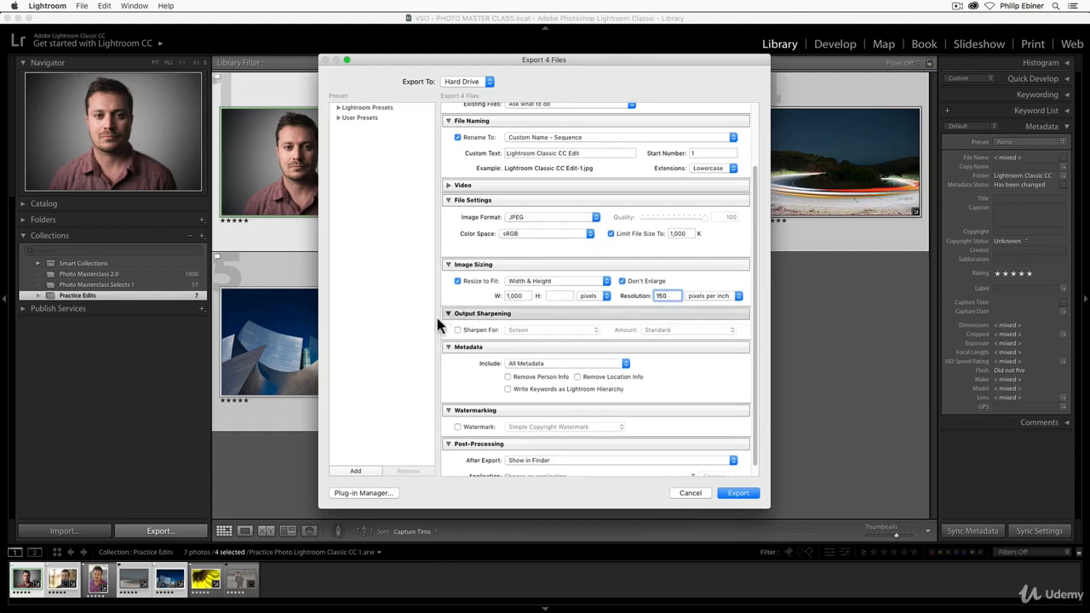
click(460, 332)
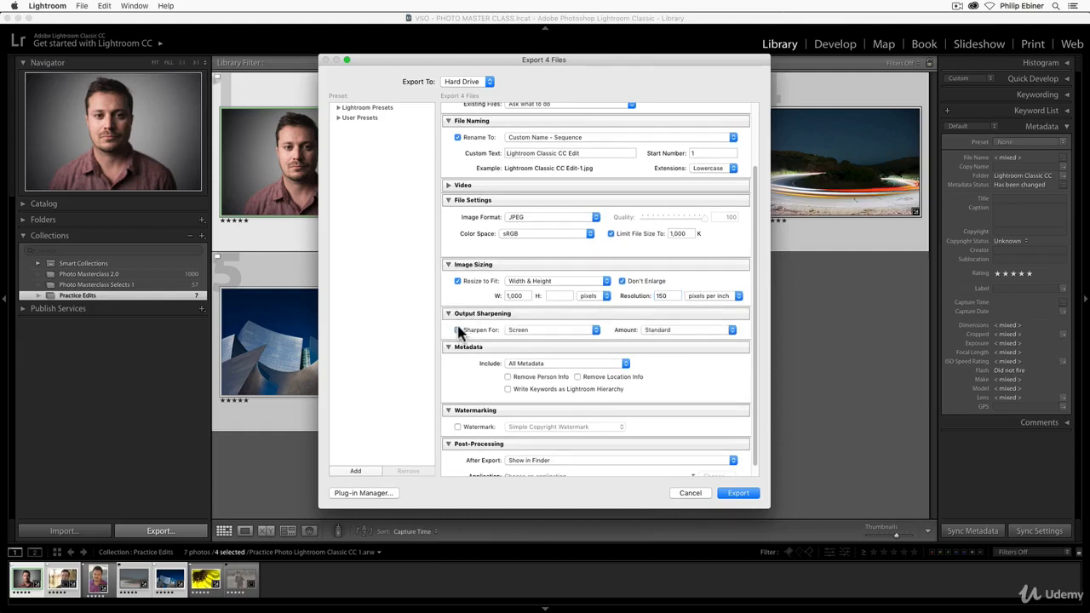
click(515, 330)
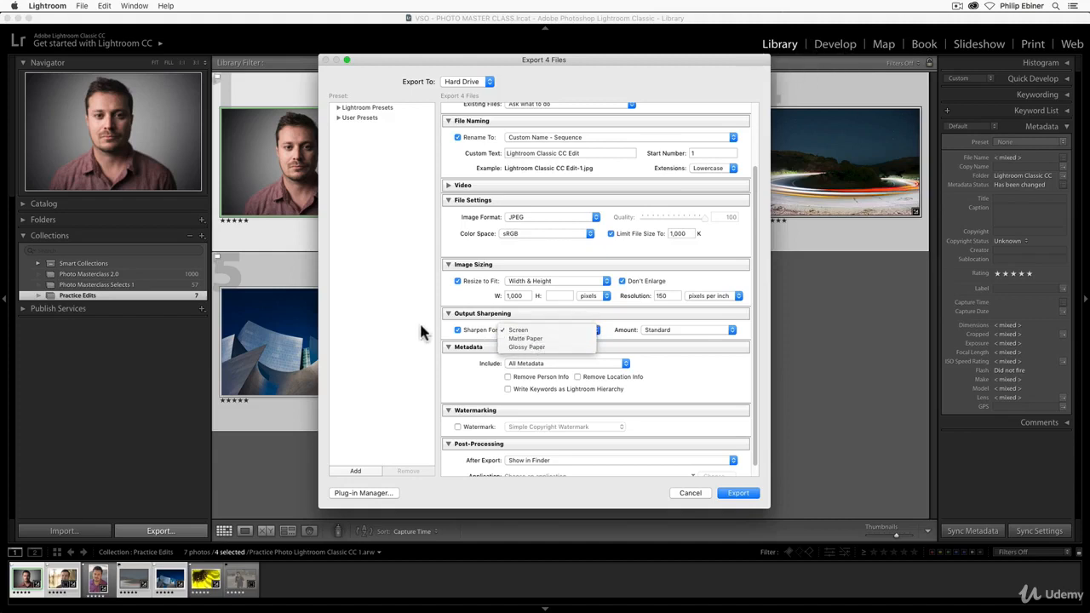
click(491, 338)
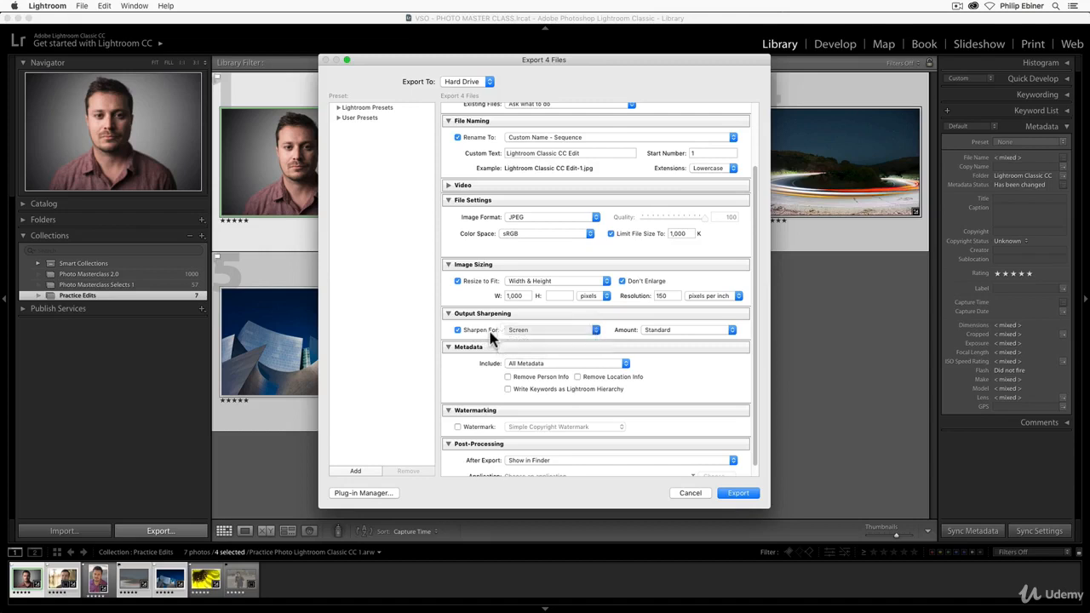
click(536, 332)
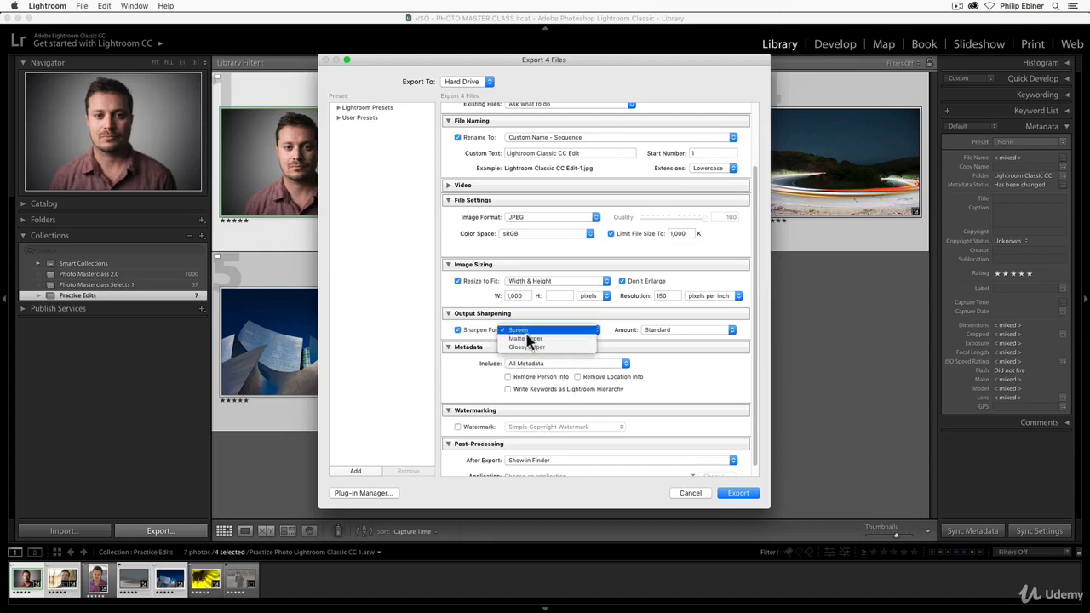
click(532, 338)
click(540, 333)
click(538, 332)
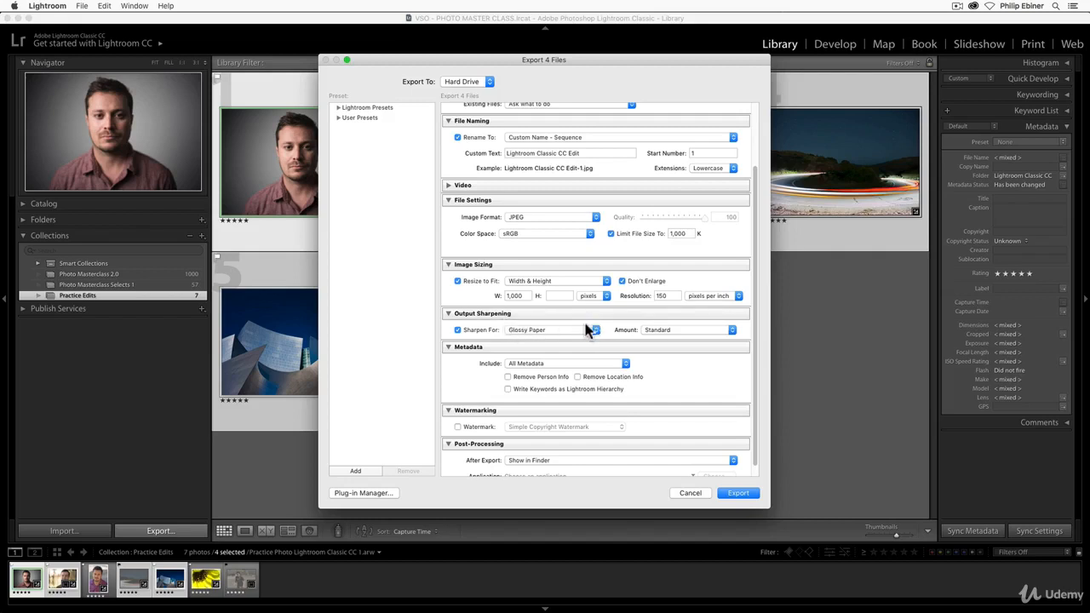
click(477, 332)
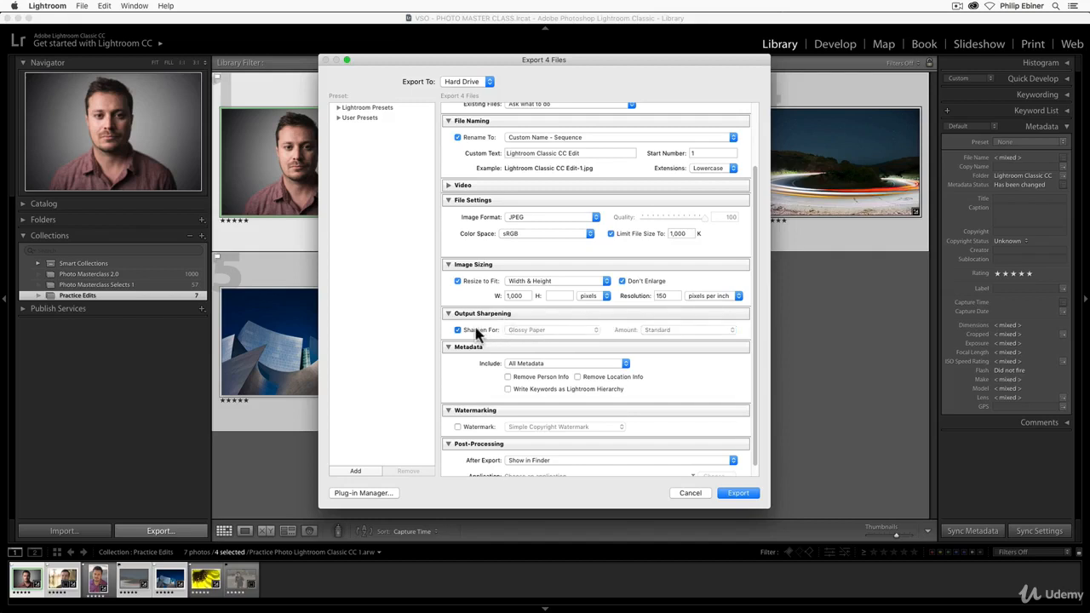
click(477, 332)
Review the metadata inclusion options, keep All Metadata, and enable removing person info and location info.
scroll(562, 349, down, 1)
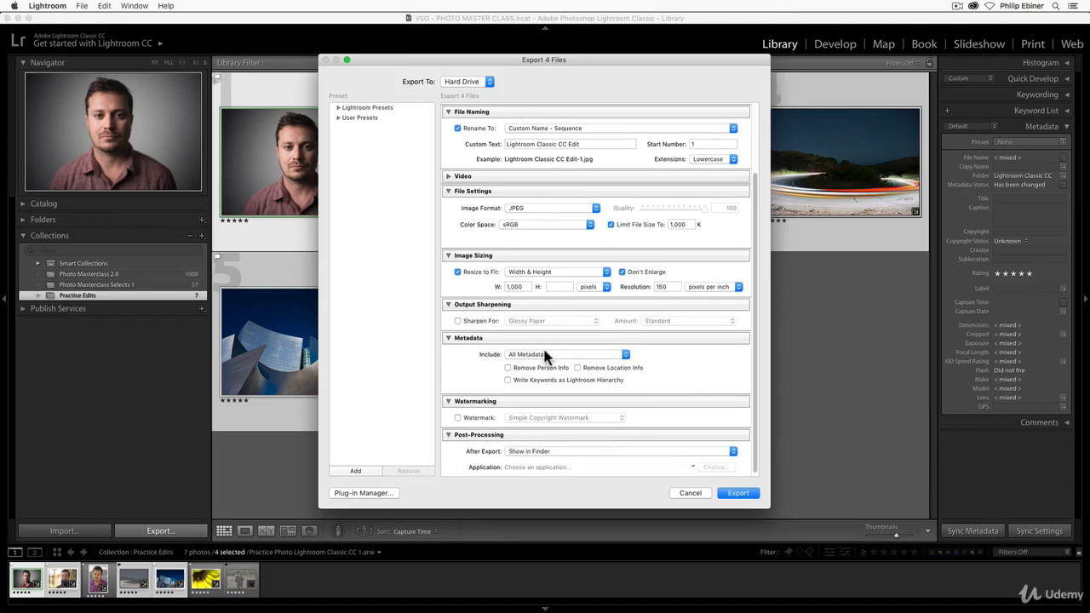
click(536, 354)
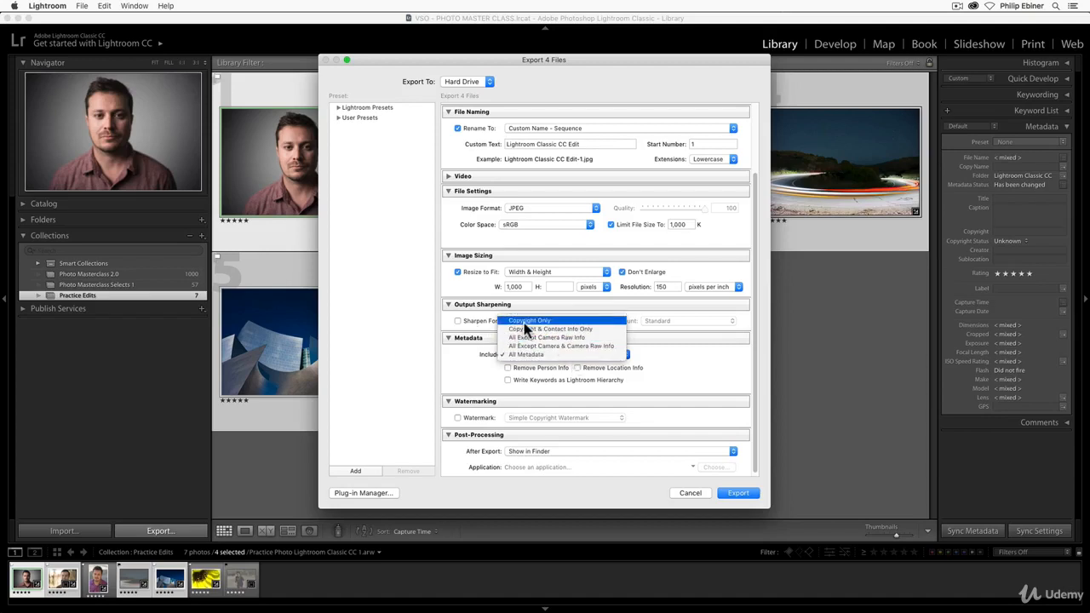
click(718, 349)
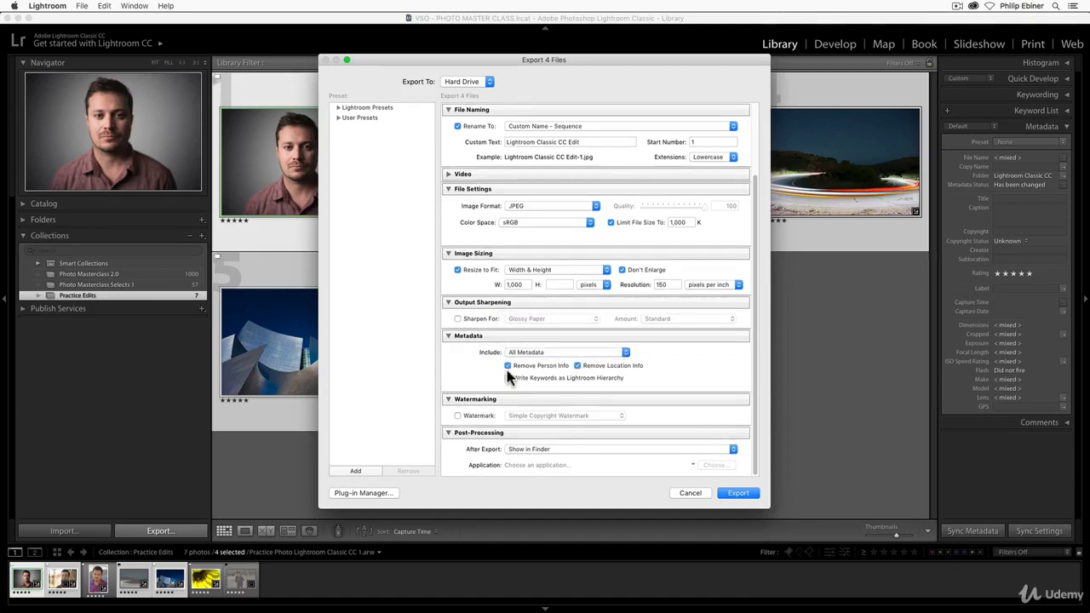
Enable watermarking for the exported photos and open the Watermark Editor.
click(479, 417)
click(538, 417)
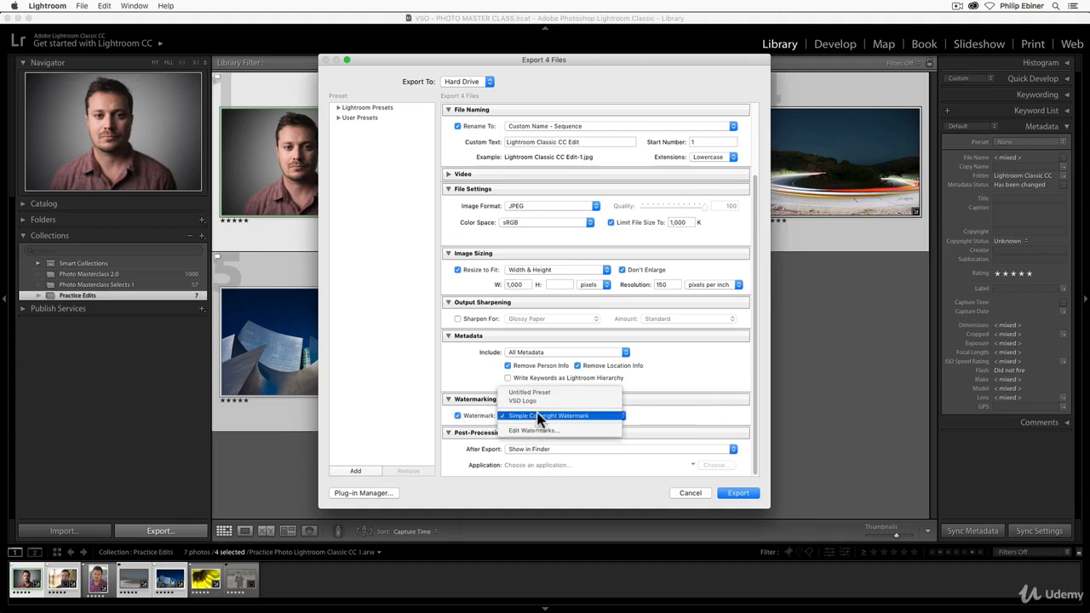
click(534, 429)
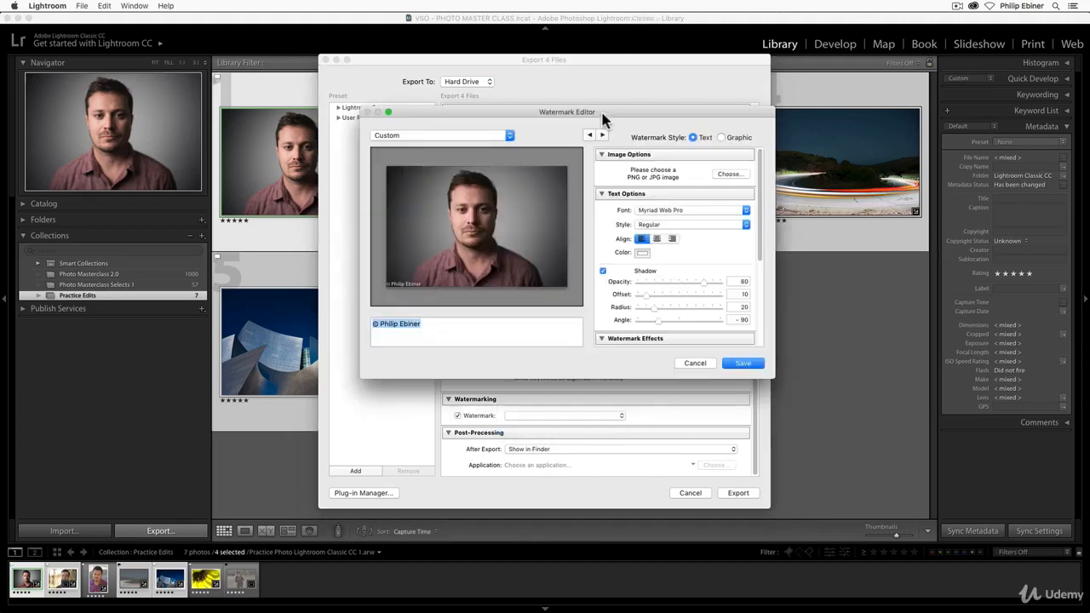
Look through the text watermark's font, shadow and effect options, and try a proportional size of 18.
click(467, 335)
drag(467, 334, 383, 325)
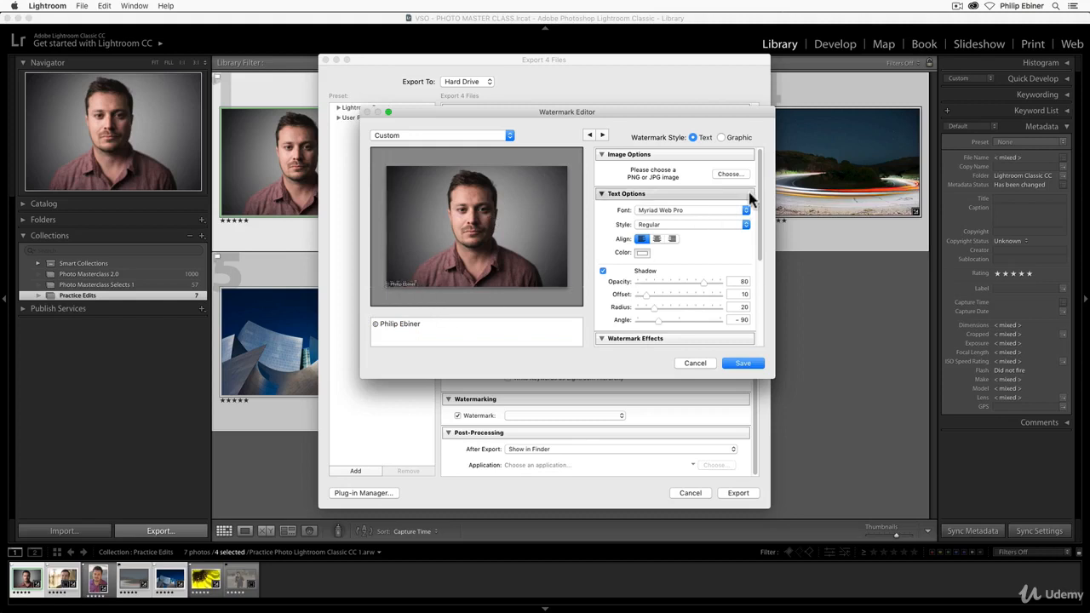
drag(756, 258, 760, 269)
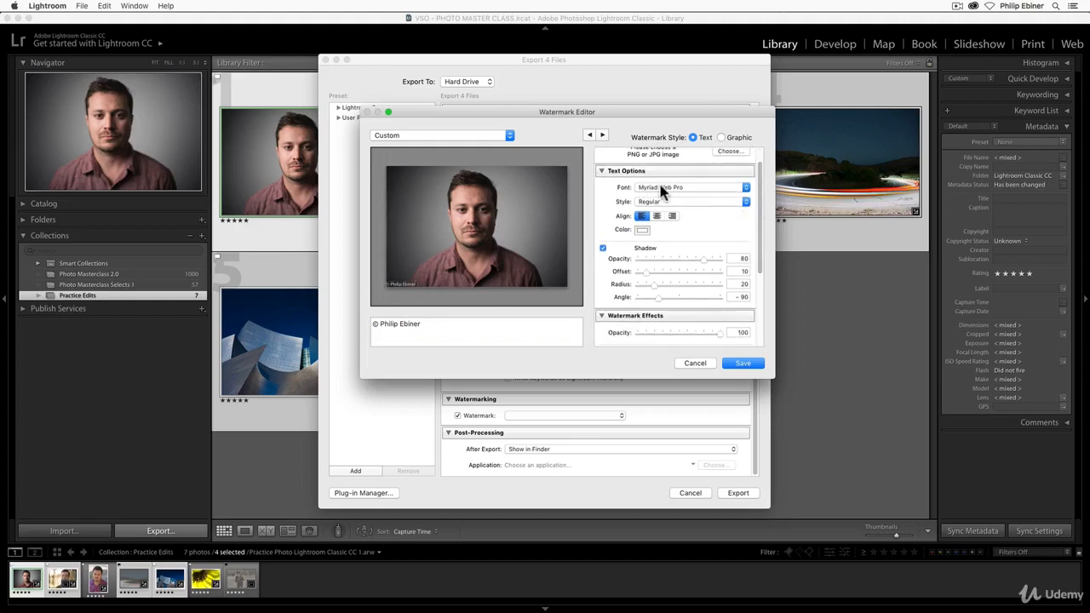
scroll(613, 255, down, 5)
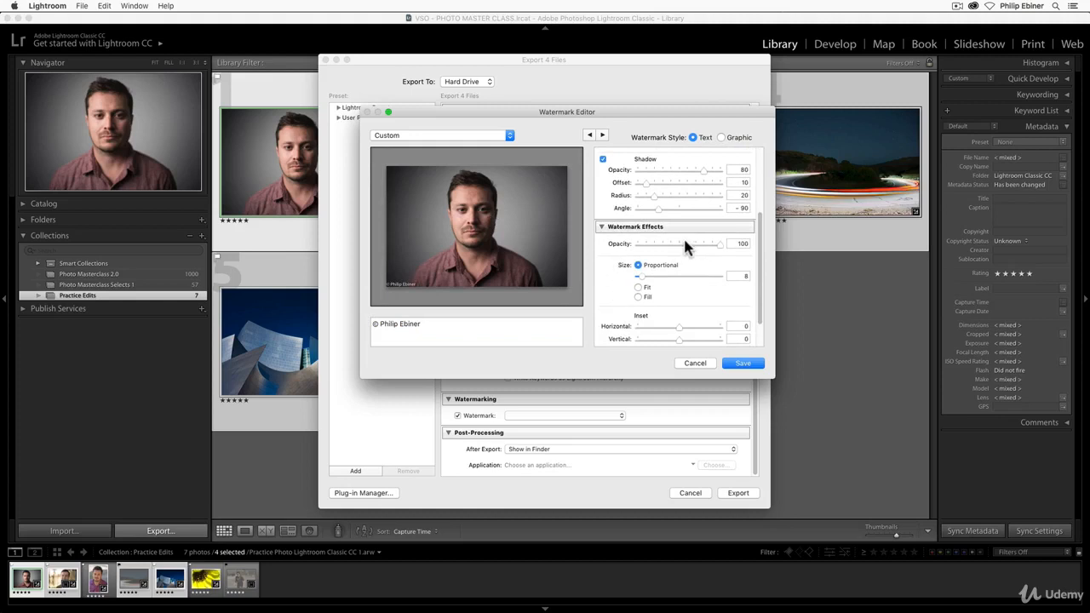
drag(684, 244, 725, 245)
scroll(620, 255, down, 1)
scroll(622, 258, down, 1)
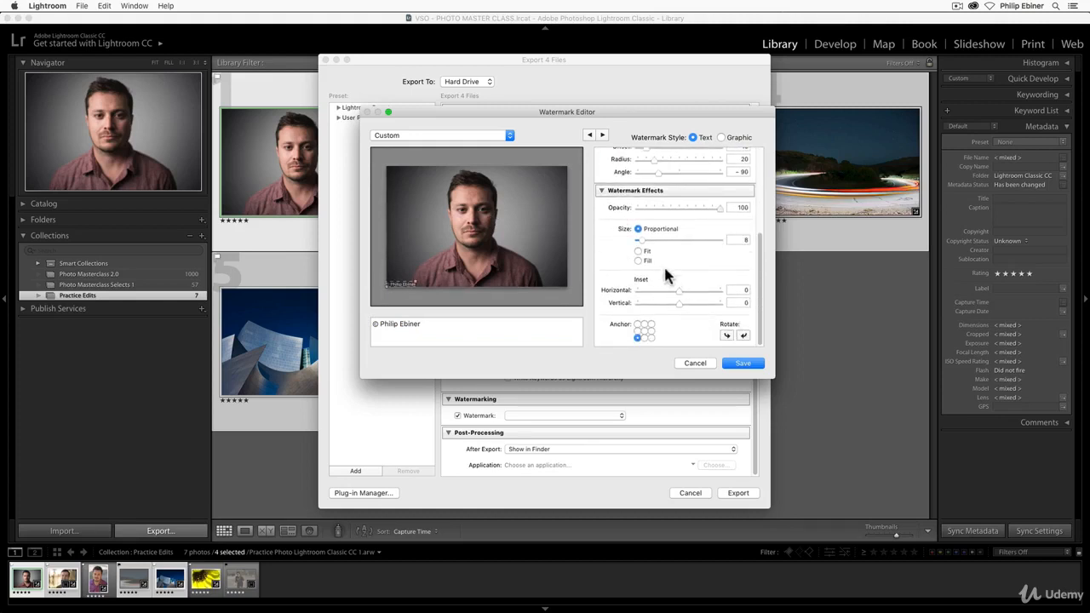
mouse_move(643, 245)
mouse_down()
mouse_move(662, 240)
mouse_move(649, 249)
mouse_up()
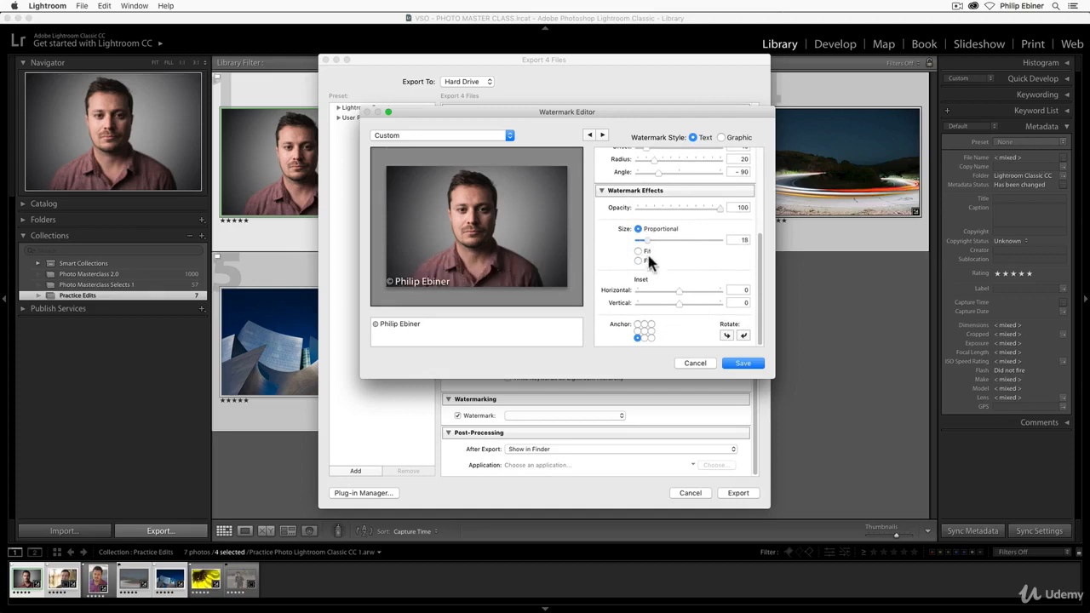
Try different watermark anchors, centre it on the photo at size 32 with 33 opacity, and reduce its size to 18.
click(644, 337)
click(650, 338)
click(645, 331)
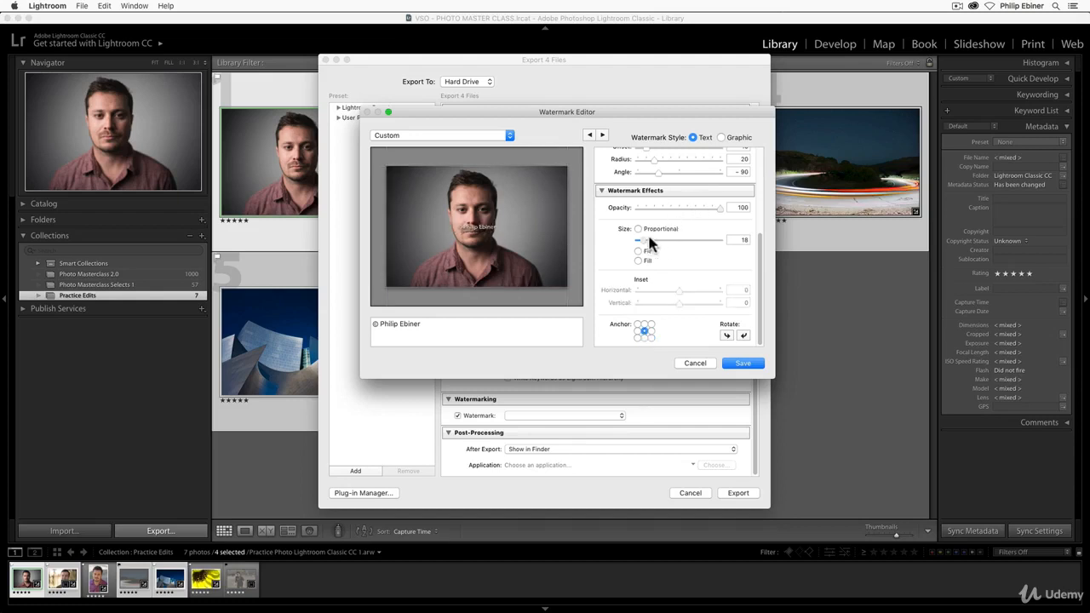
drag(650, 241, 679, 210)
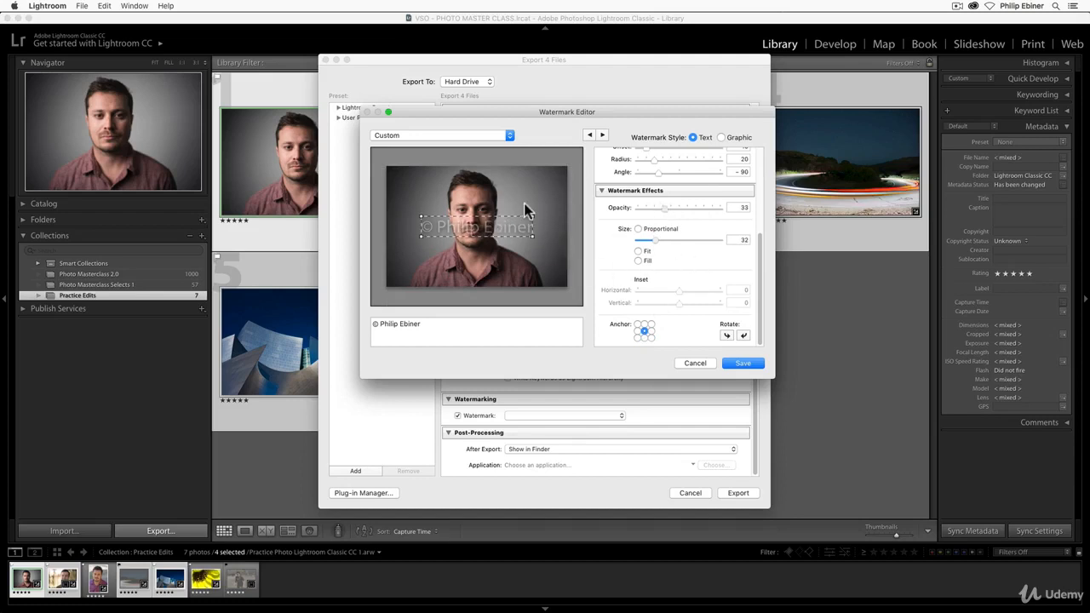
drag(528, 213, 490, 236)
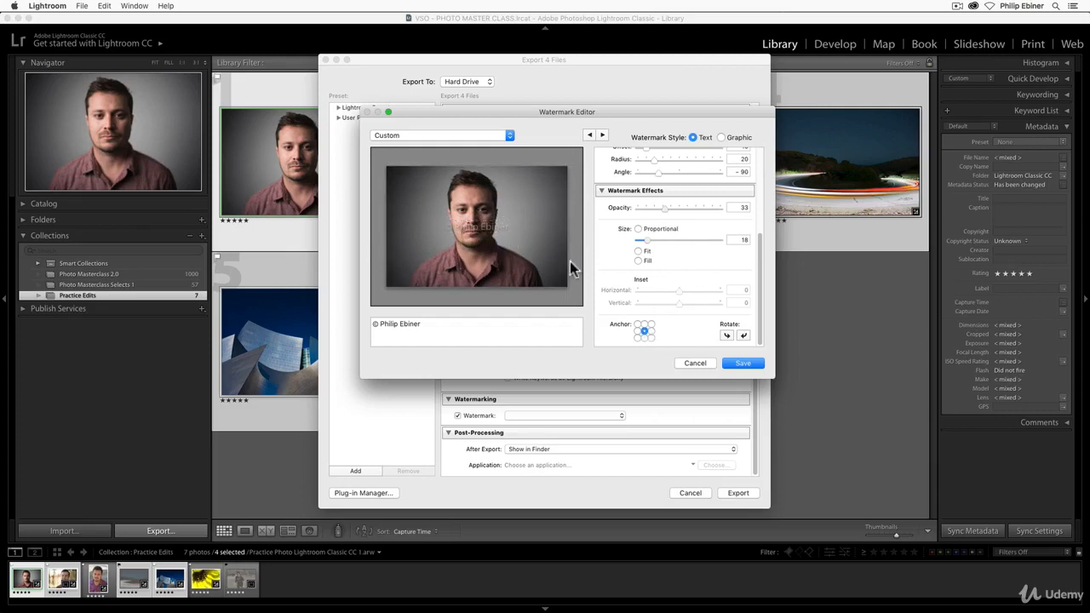
Try anchoring the text watermark in the photo's lower-left corner.
click(637, 337)
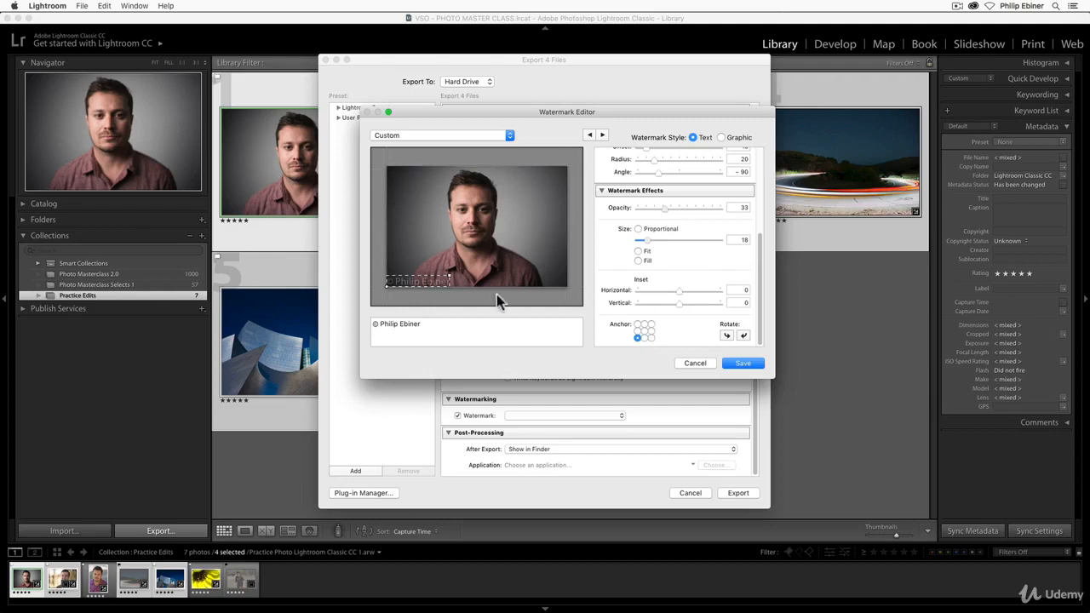
drag(449, 275, 437, 284)
drag(756, 236, 767, 149)
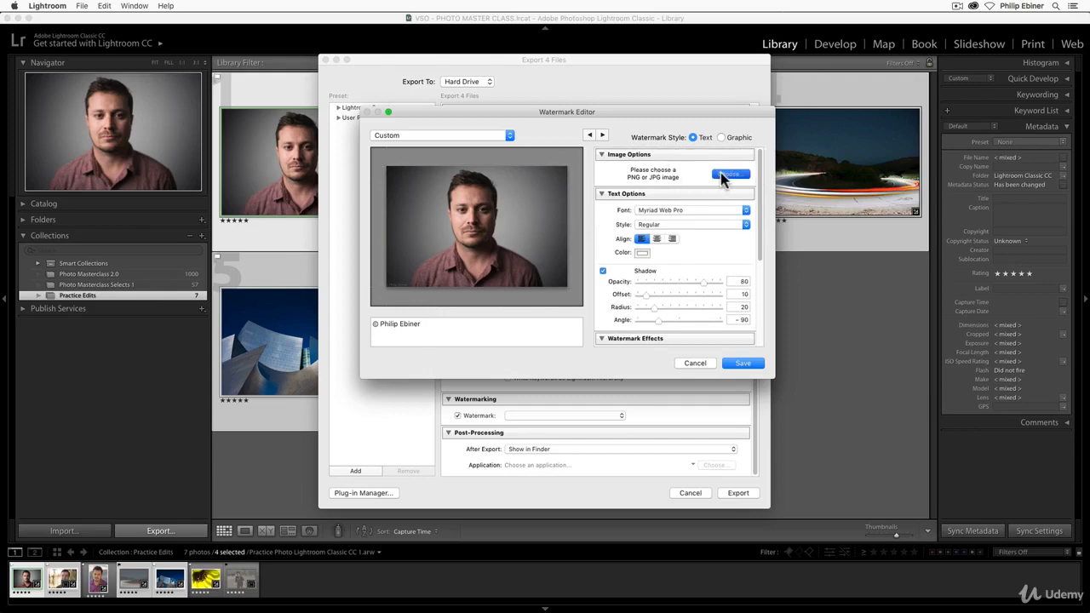
Look at choosing a watermark image and at the saved watermark presets, and discard the custom watermark.
click(720, 174)
click(847, 451)
click(471, 137)
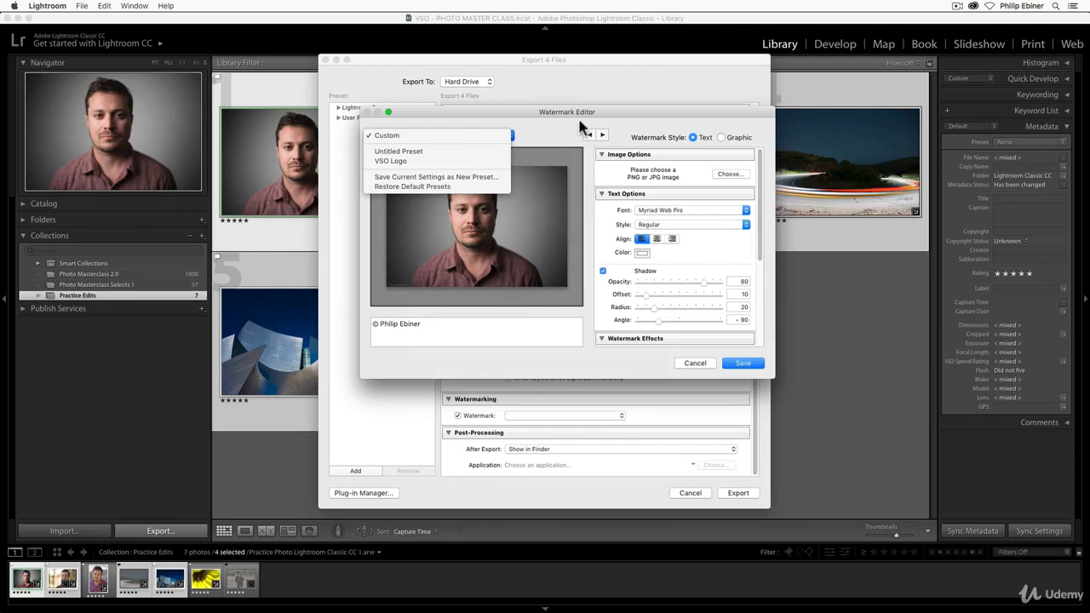
click(576, 118)
click(472, 138)
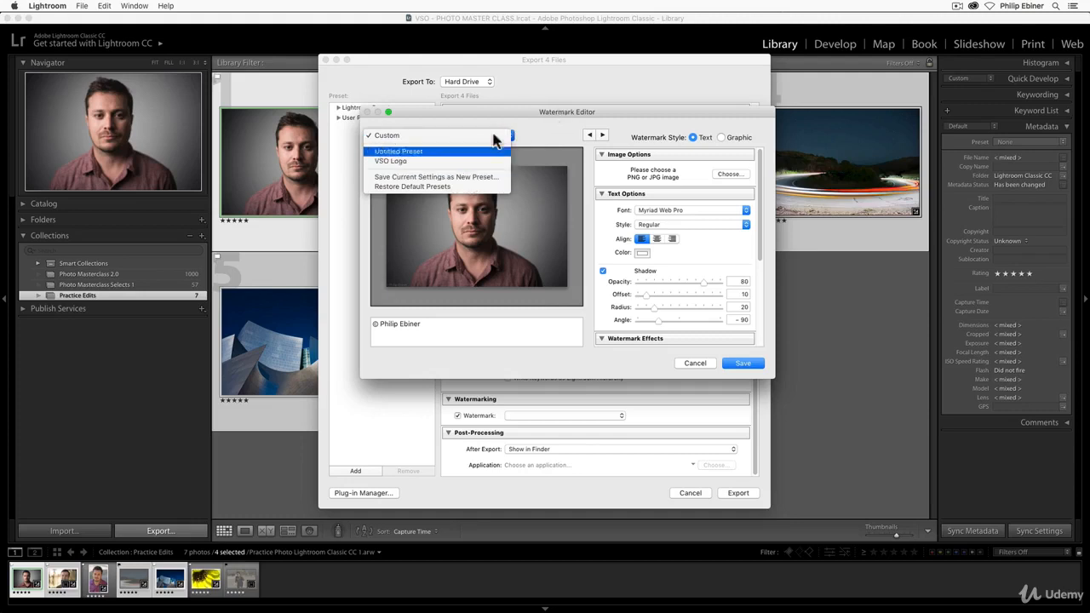
click(547, 116)
click(695, 364)
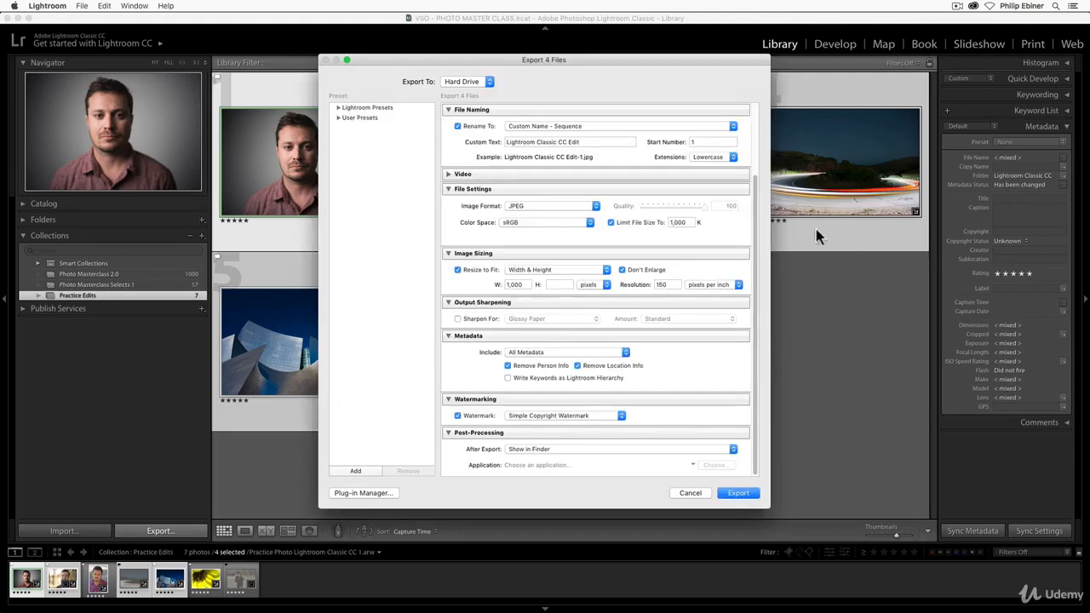
Try the VSO Logo watermark for the export and inspect it in the Watermark Editor without changing it.
click(573, 417)
click(570, 401)
click(615, 415)
click(550, 444)
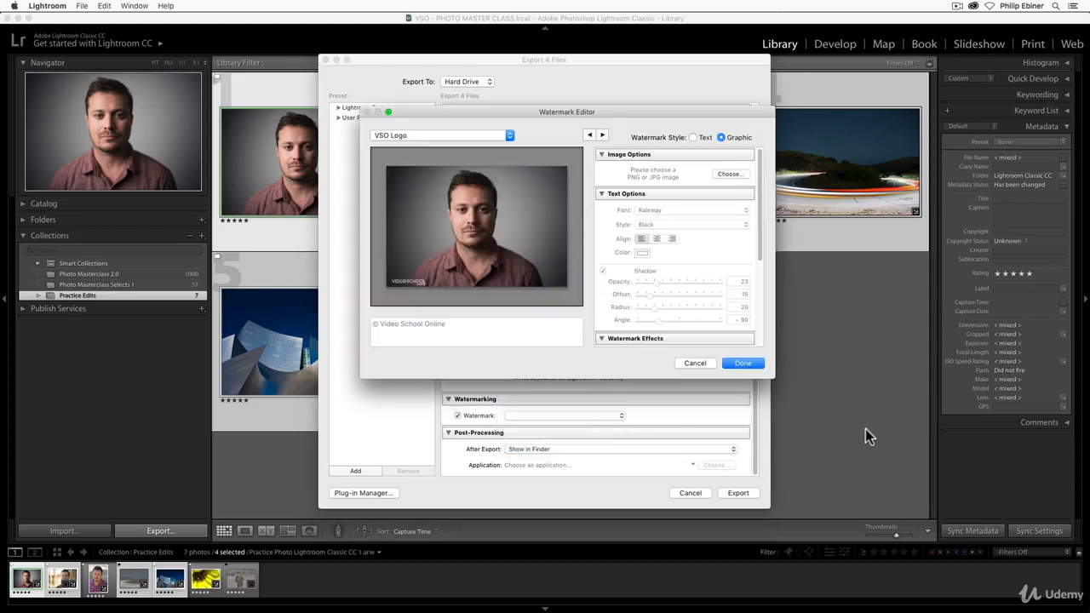
click(403, 281)
click(703, 365)
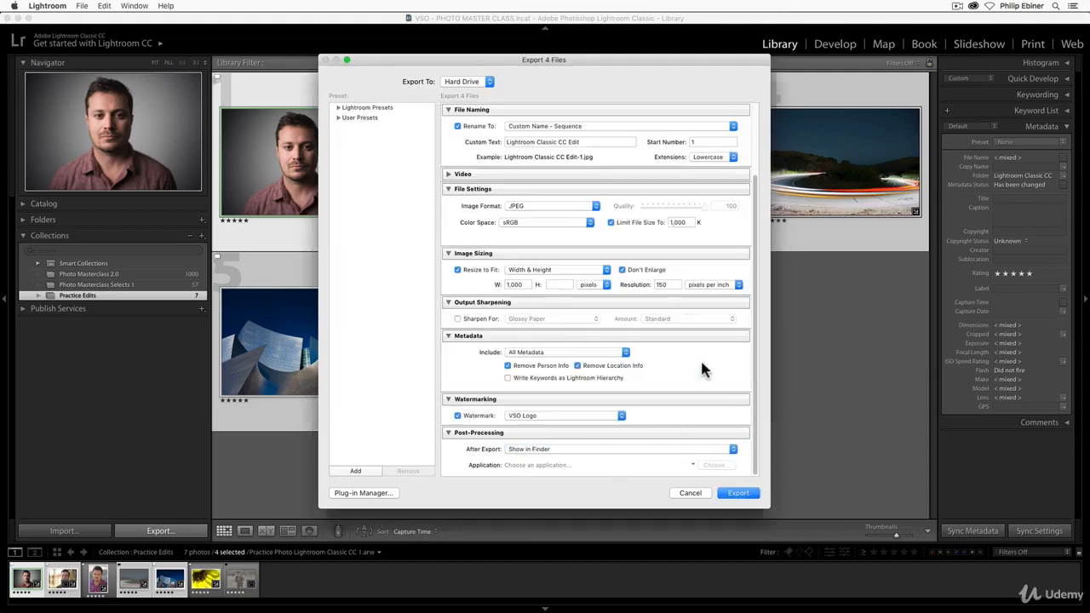
Turn off watermarking and export the four photos with Show in Finder as the after-export action.
click(457, 416)
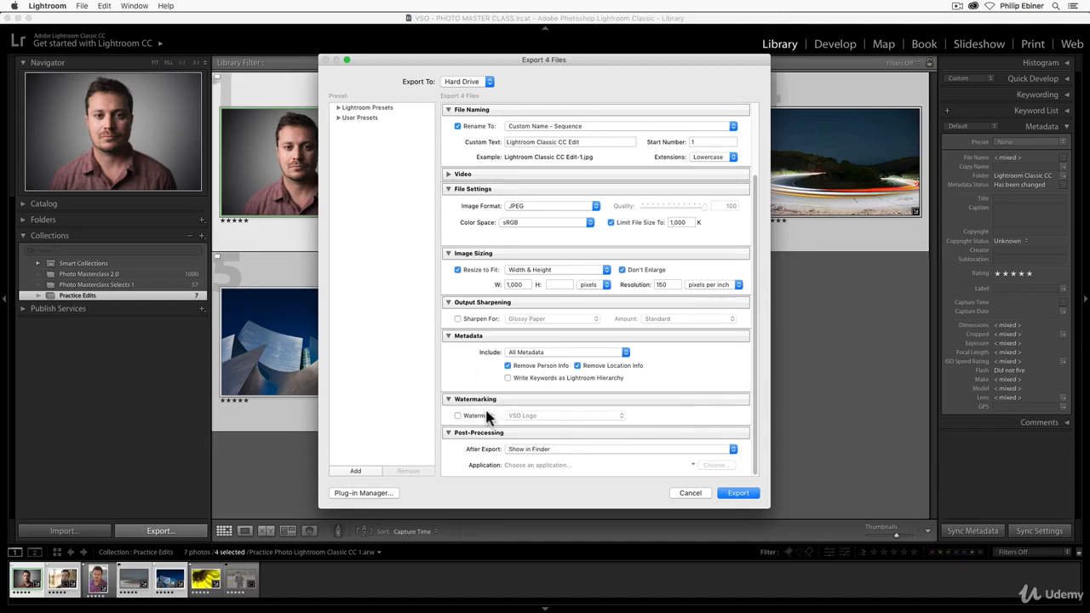
click(606, 452)
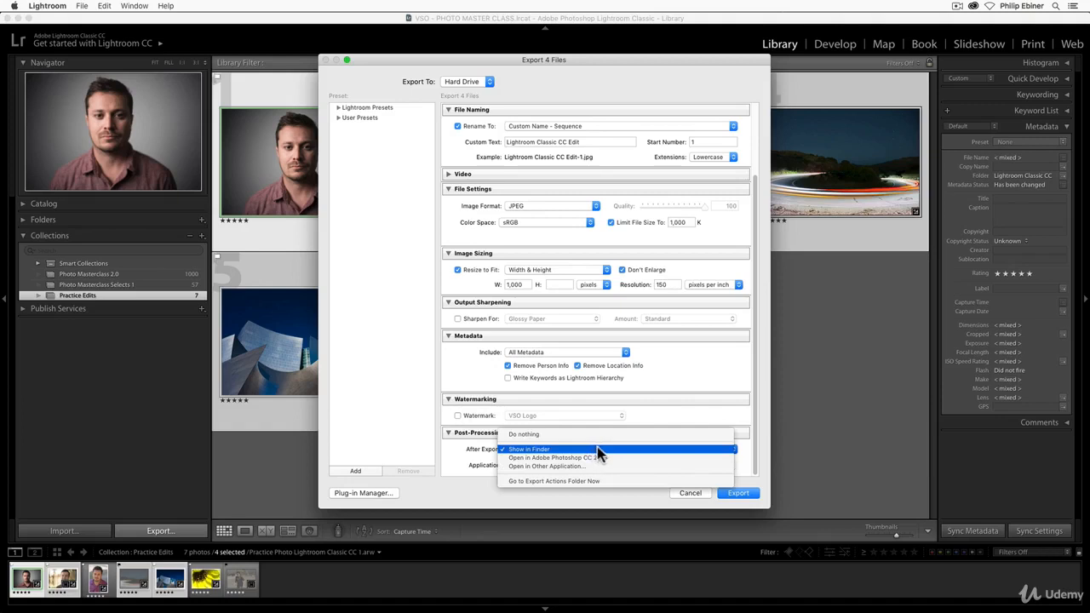
click(546, 448)
click(740, 493)
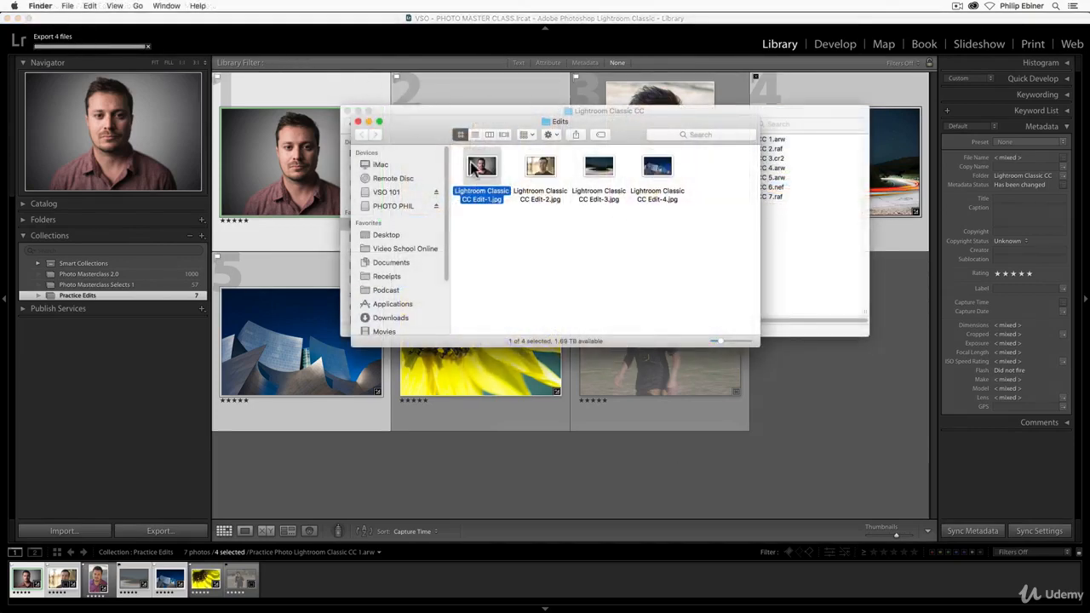
Show the Edits folder in column view in an enlarged window and check the dimensions of the exported JPEGs.
click(492, 135)
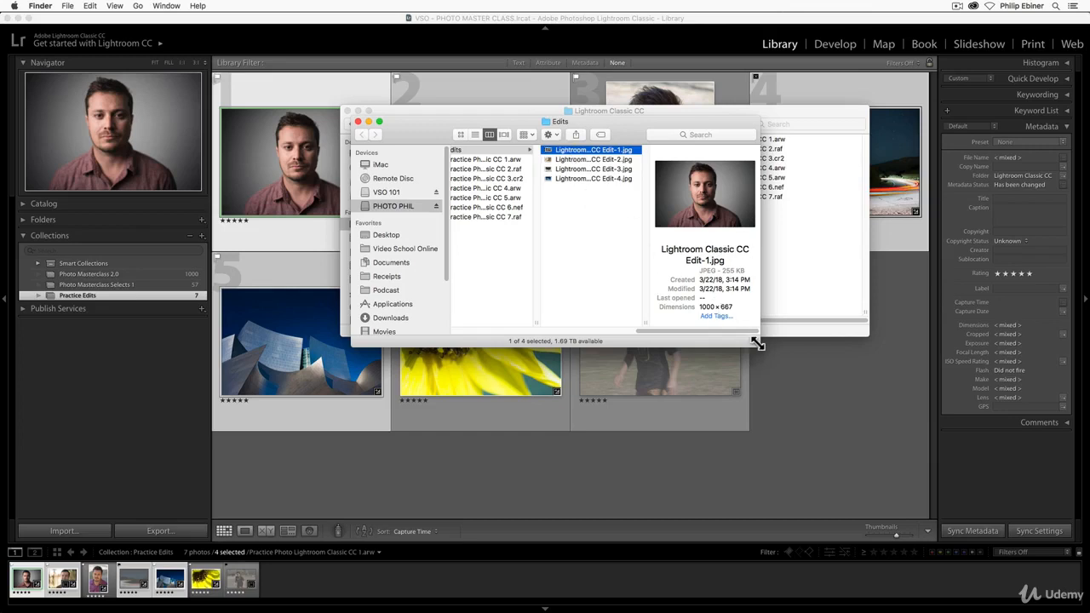
drag(757, 343, 861, 438)
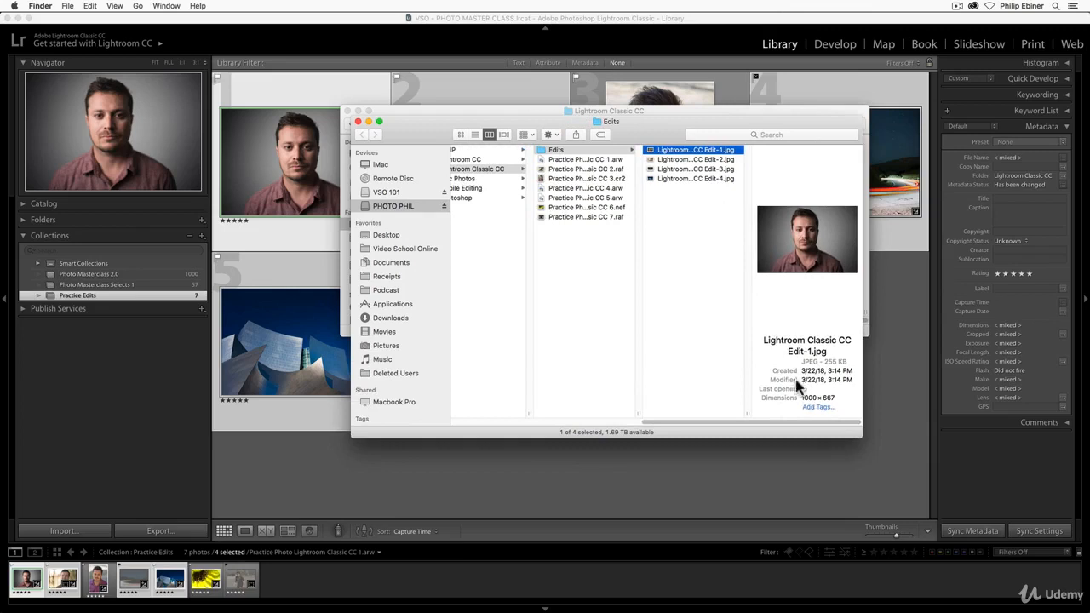
key(Down)
key(Down)
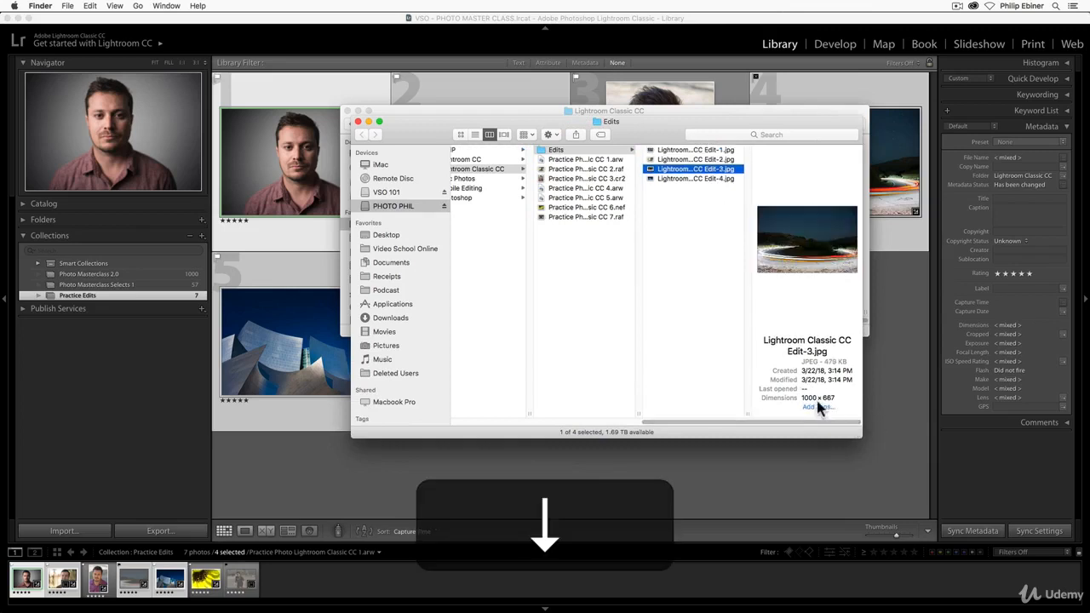
key(Down)
key(Up)
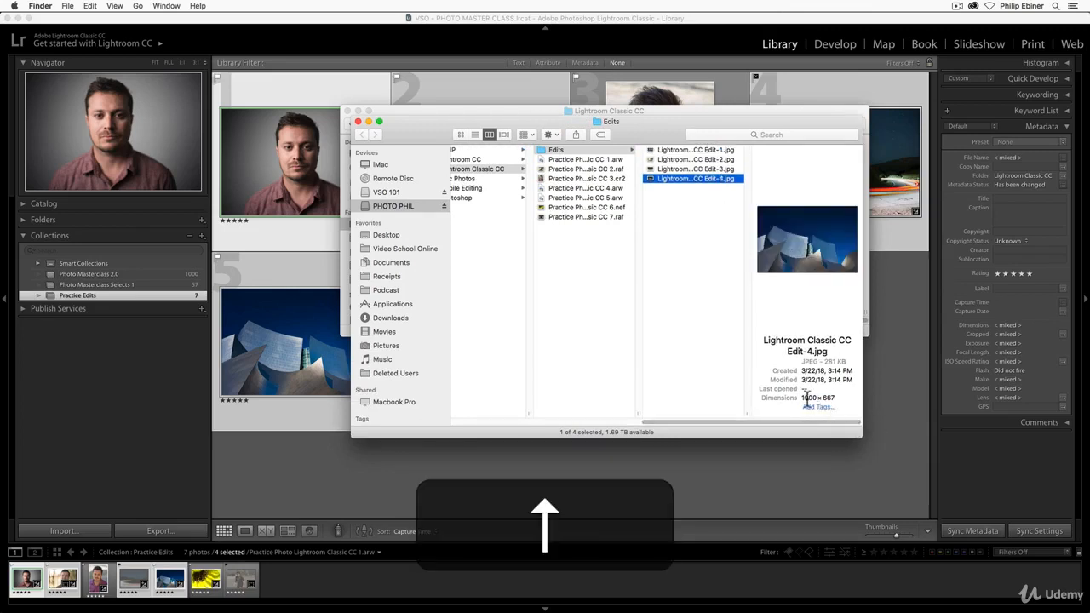
key(Up)
key(Up)
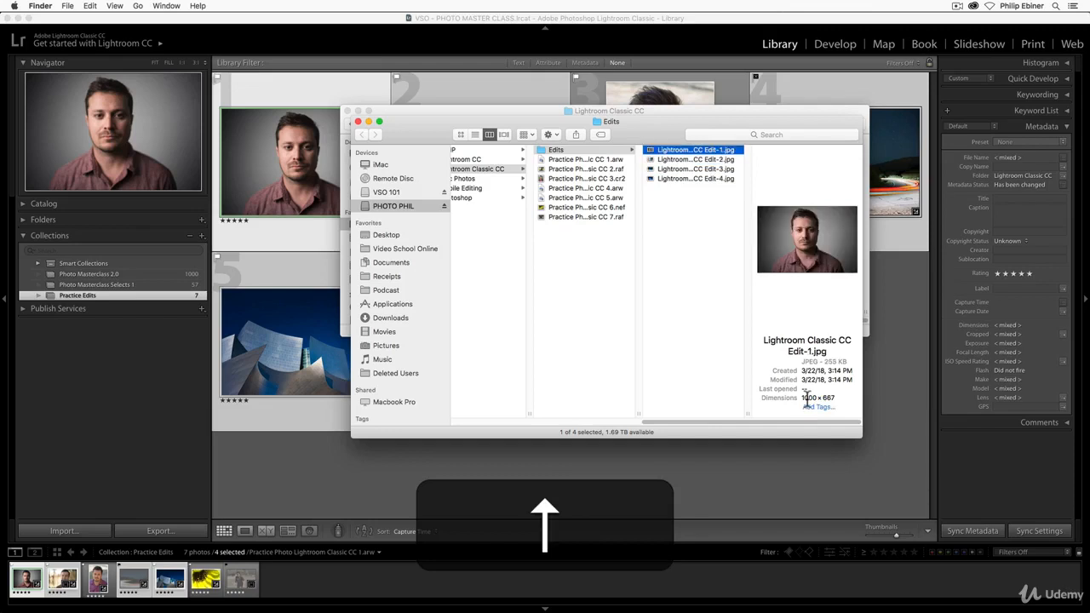
drag(822, 398, 835, 399)
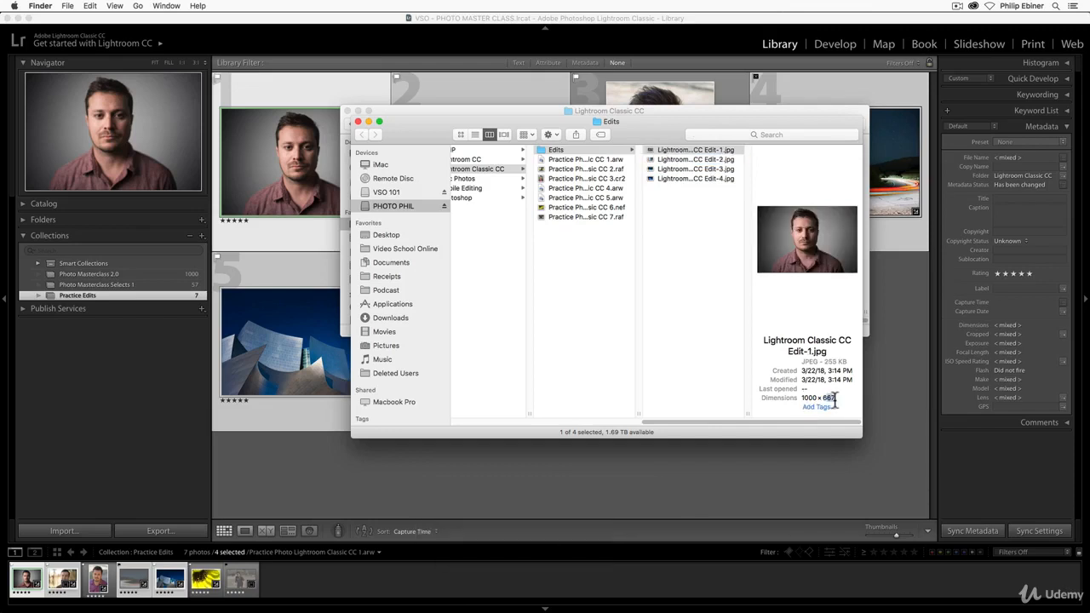
Compare the file sizes and previews of the four exported JPEGs, ending on Lightroom Classic CC Edit-2.jpg.
key(Down)
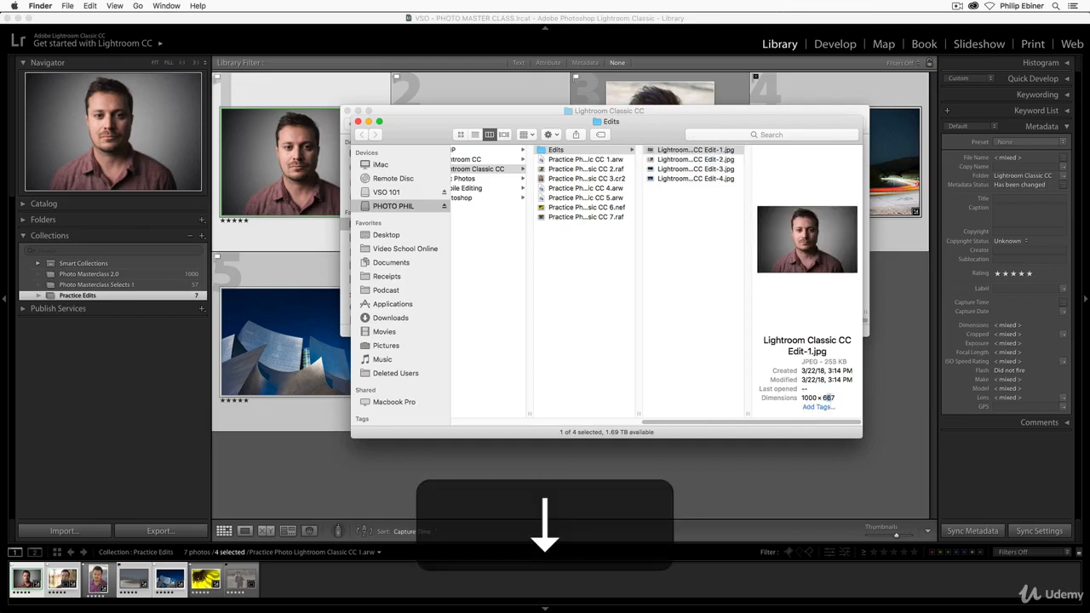
click(705, 151)
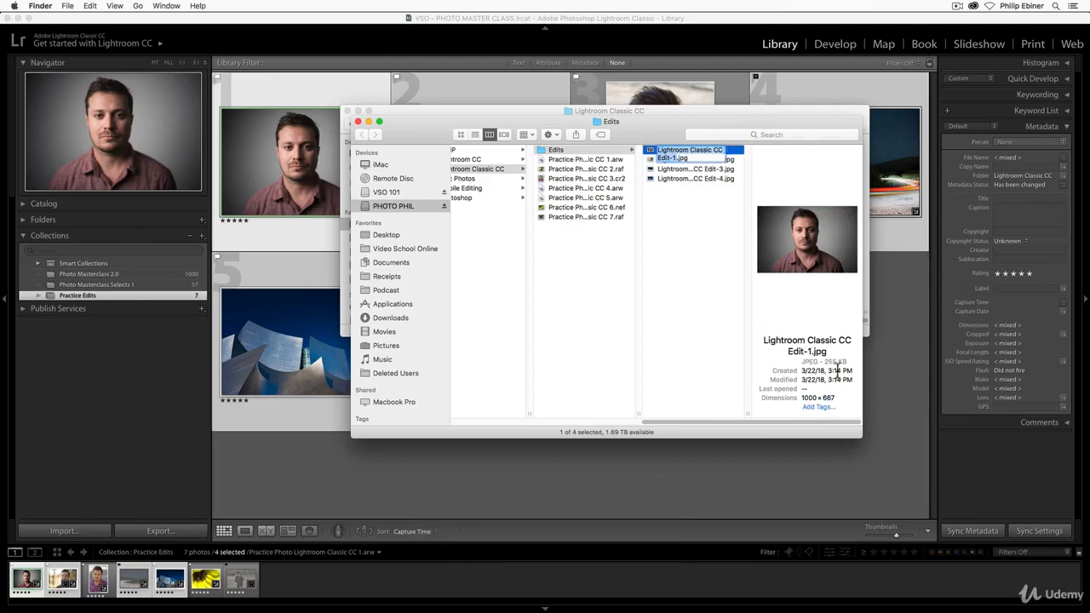
key(Down)
click(715, 219)
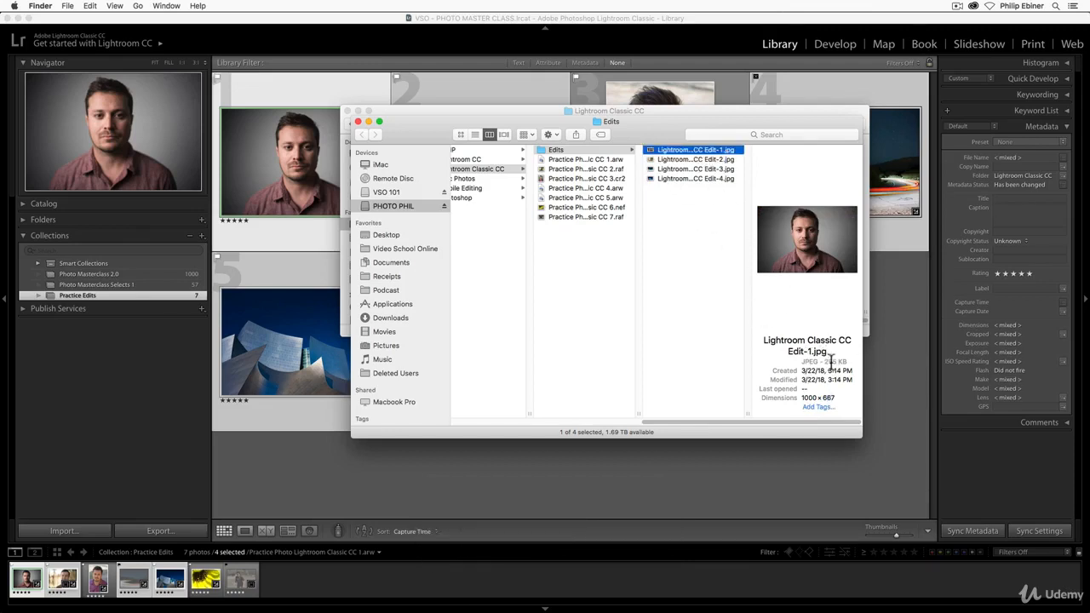
key(Down)
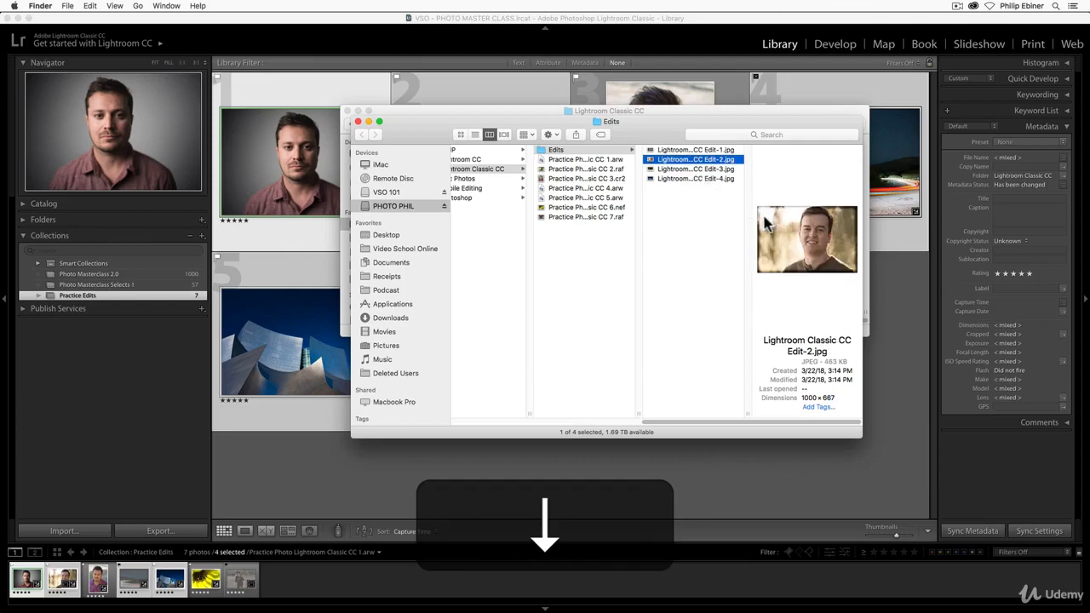
key(Down)
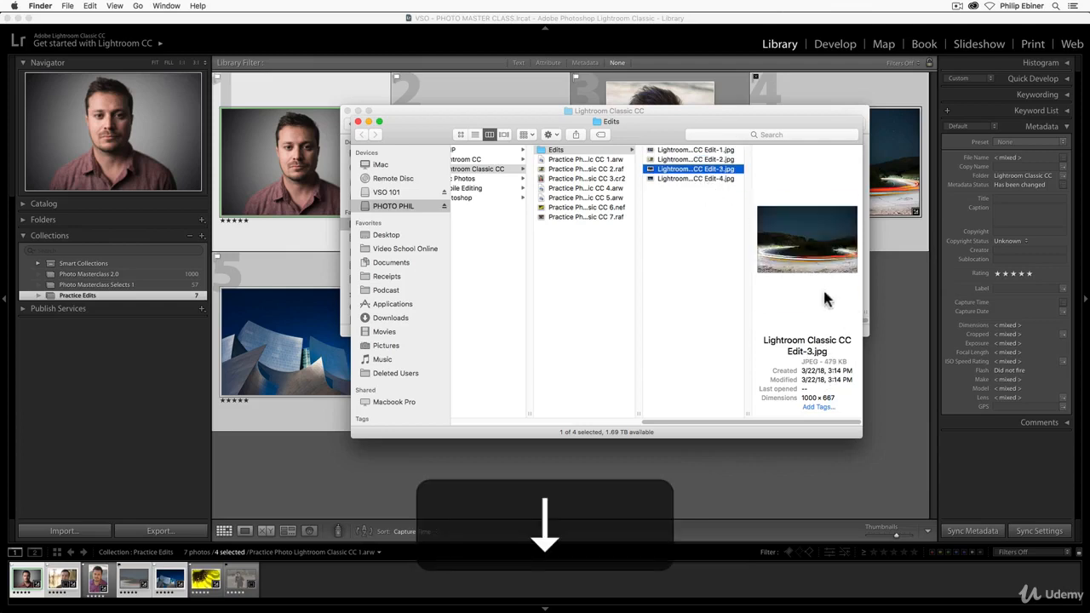
key(Down)
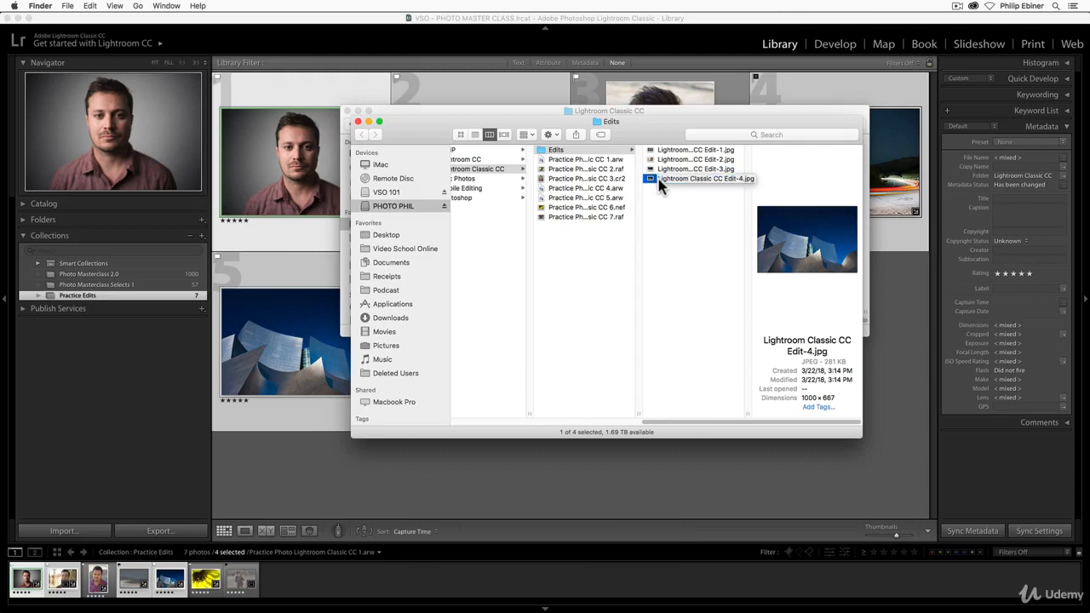
click(706, 160)
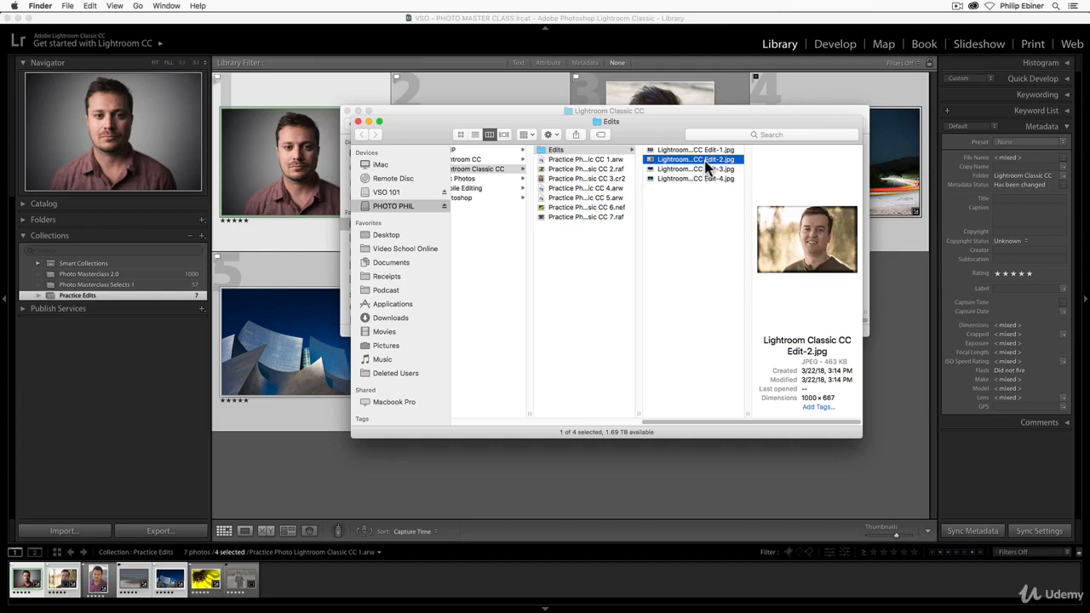